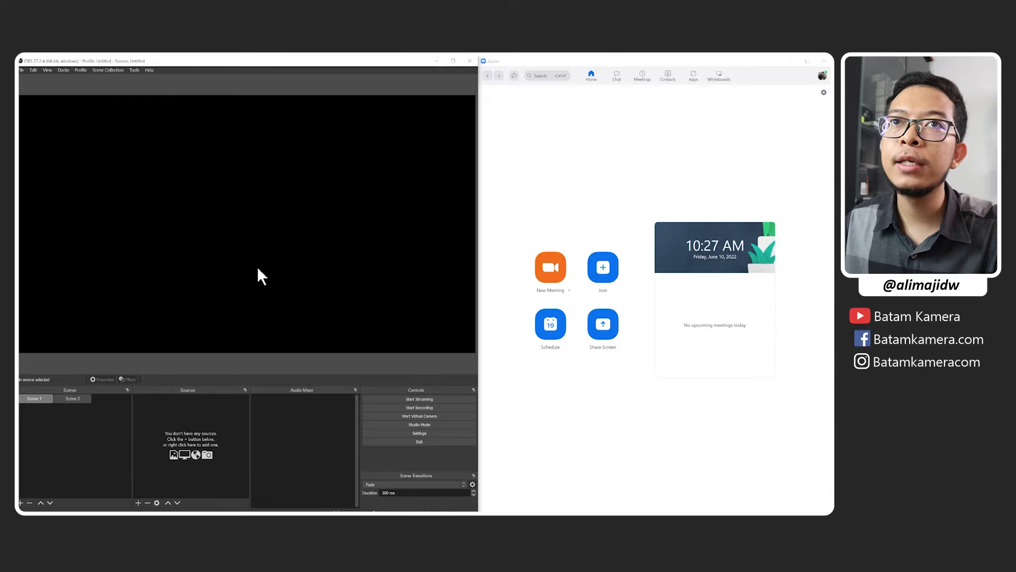
Show the Audio Monitor dock in the OBS window.
{"action": "left_click", "coordinate": [48, 70]}
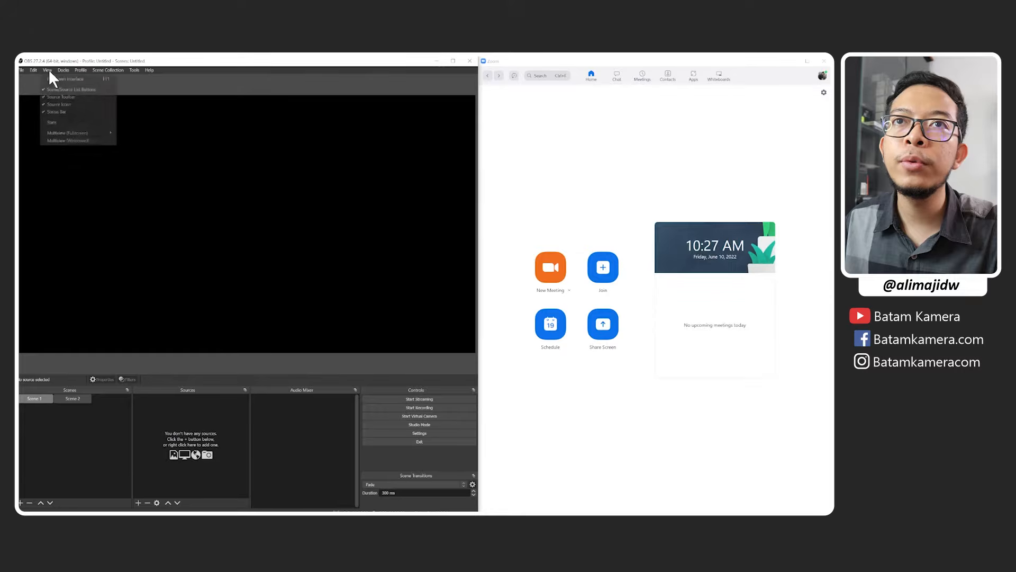
{"action": "mouse_move", "coordinate": [64, 73]}
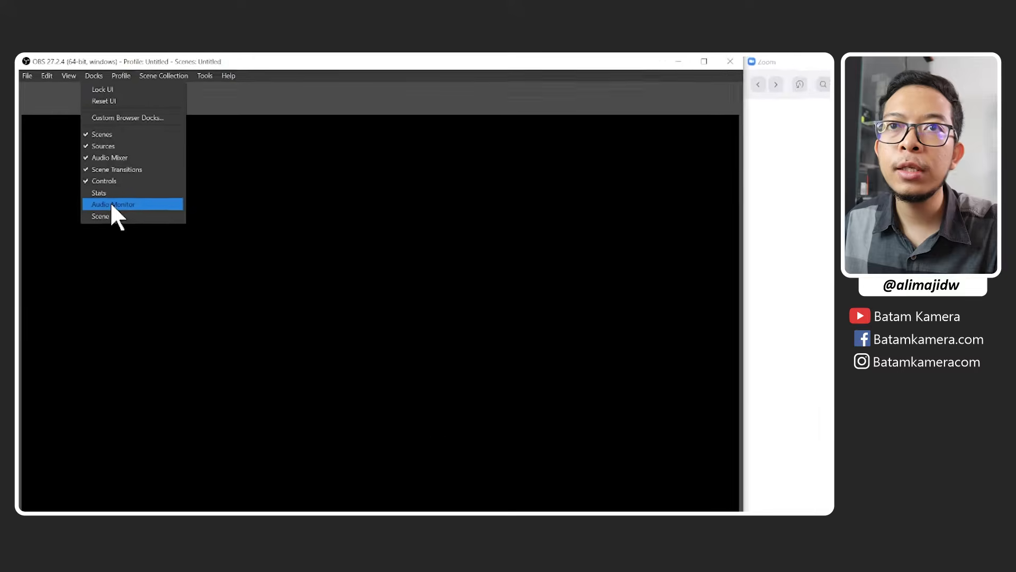
{"action": "left_click", "coordinate": [119, 215]}
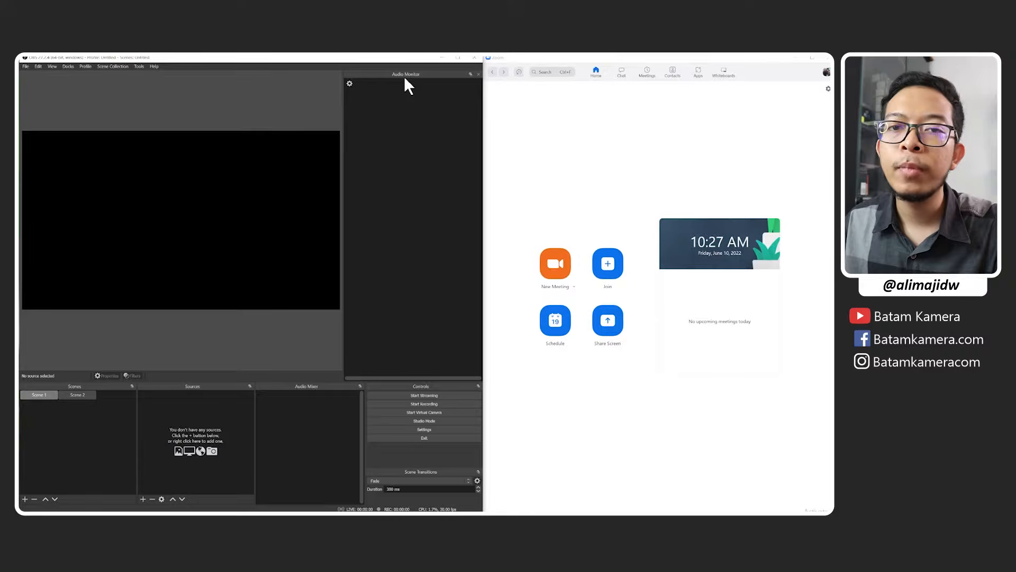
{"action": "left_click_drag", "start_coordinate": [418, 74], "coordinate": [454, 103]}
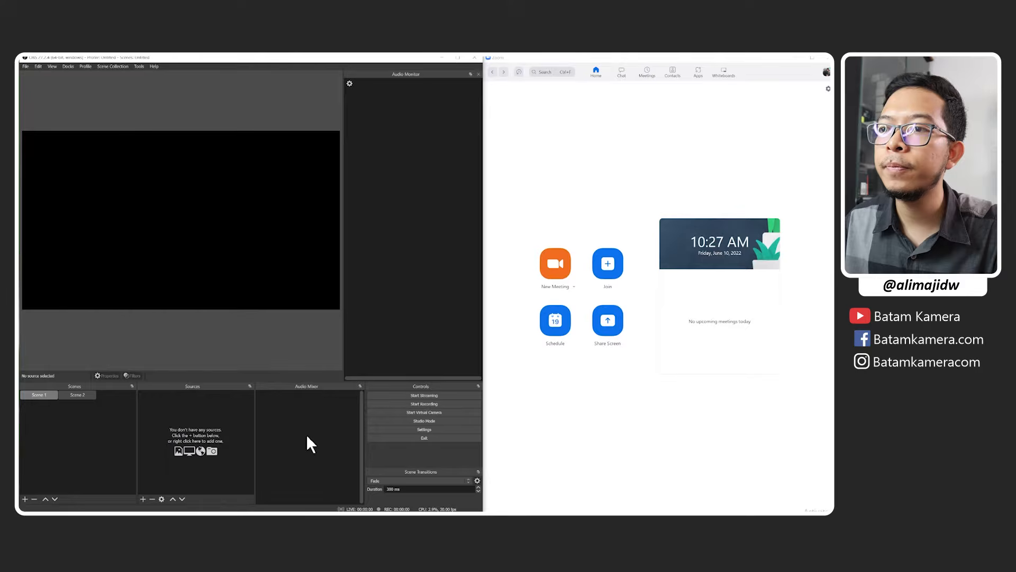
Switch to Zoom and select OBS Virtual Camera as the camera in its video settings.
{"action": "left_click", "coordinate": [637, 436]}
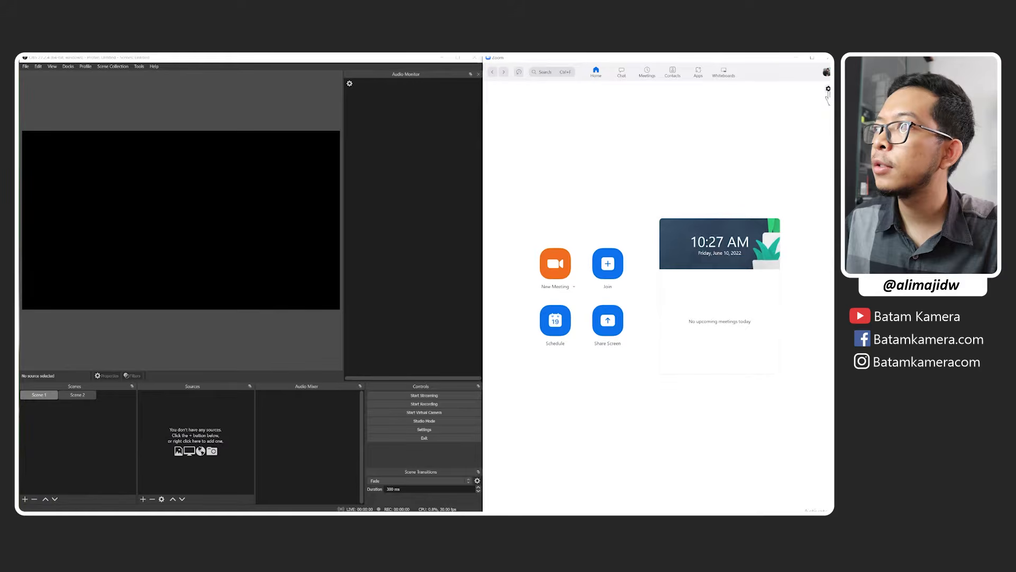
{"action": "left_click", "coordinate": [828, 89]}
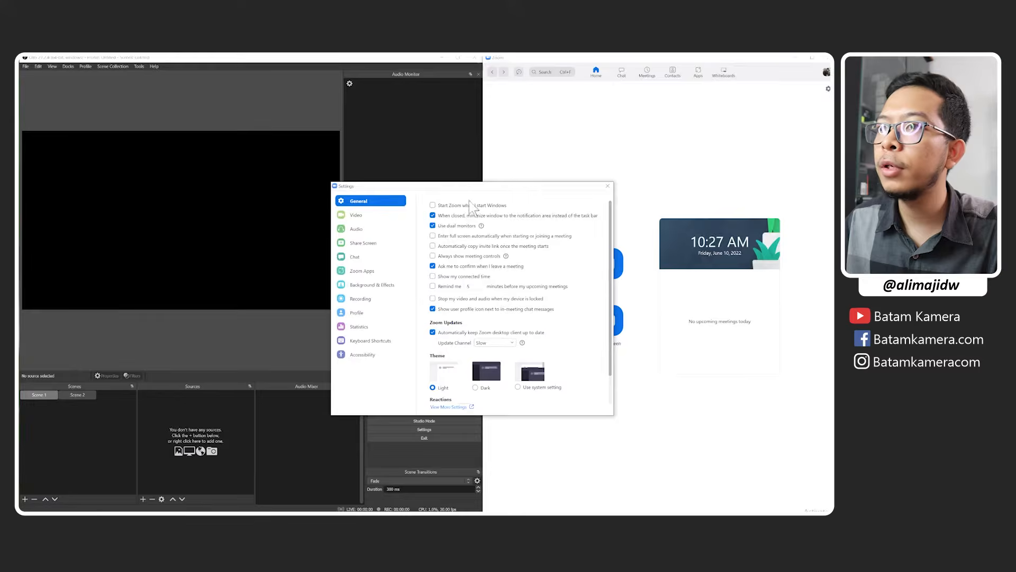
{"action": "left_click", "coordinate": [327, 204]}
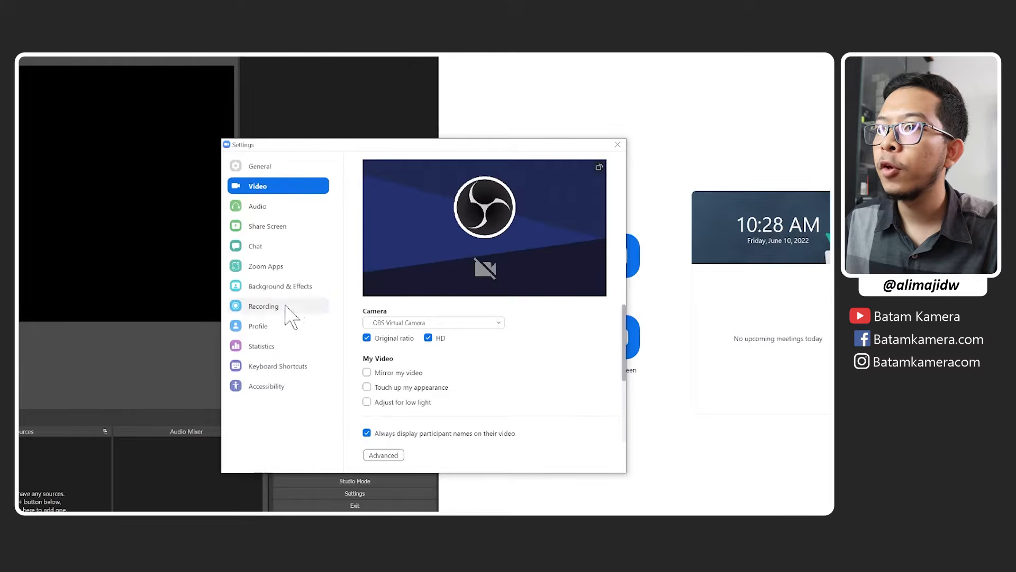
{"action": "left_click", "coordinate": [443, 324]}
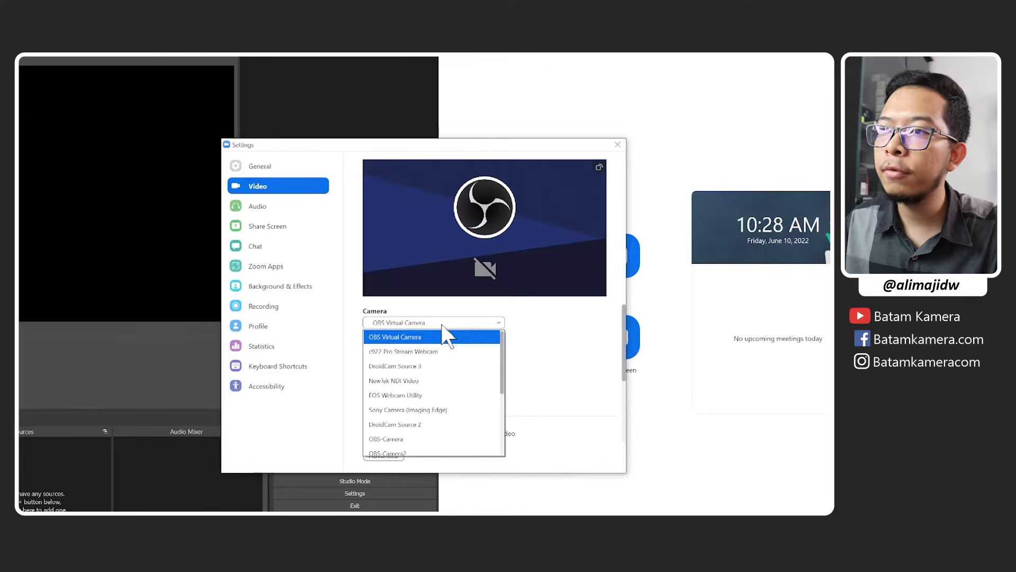
{"action": "left_click", "coordinate": [442, 325]}
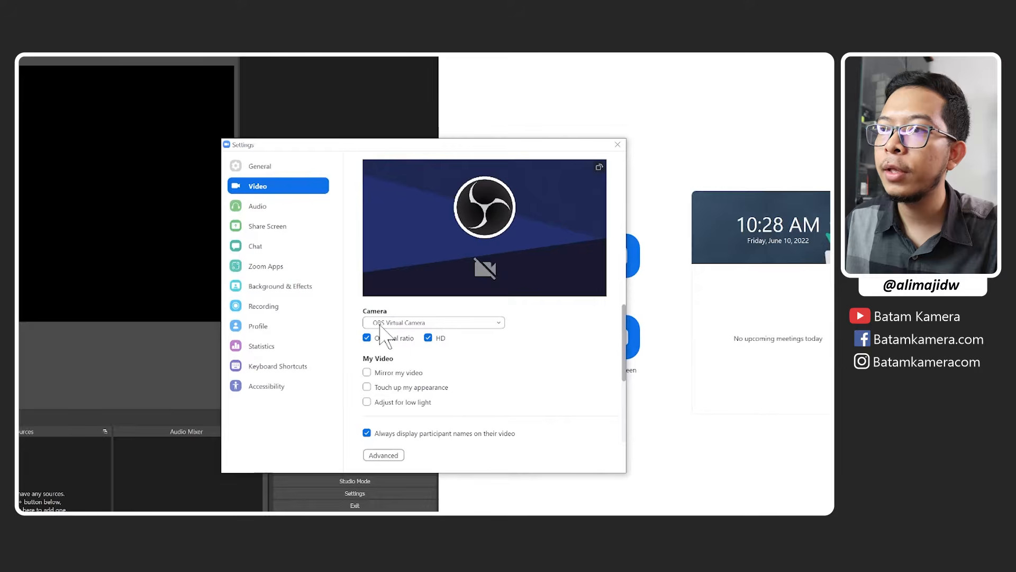
{"action": "left_click", "coordinate": [413, 324]}
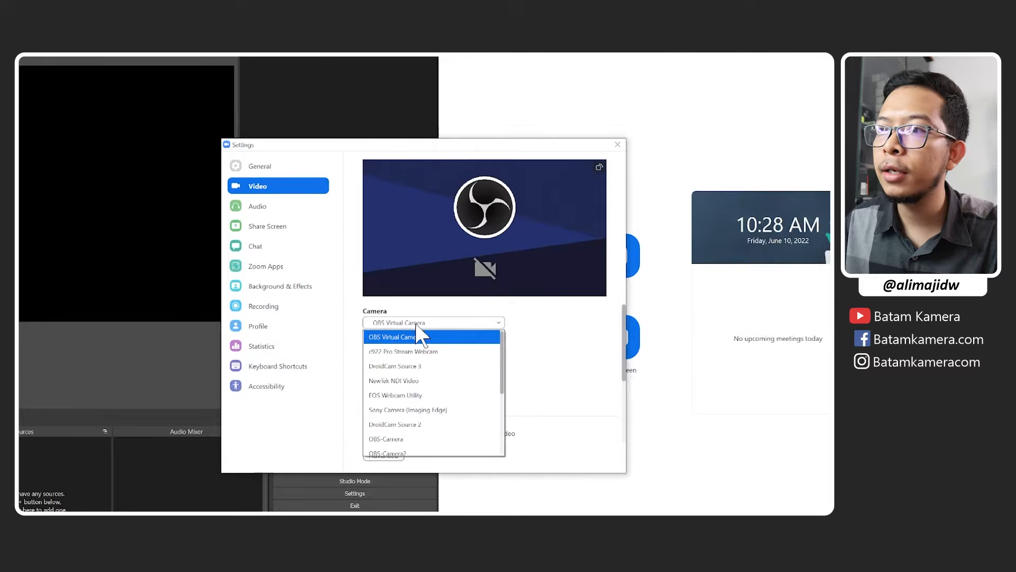
{"action": "left_click", "coordinate": [422, 333]}
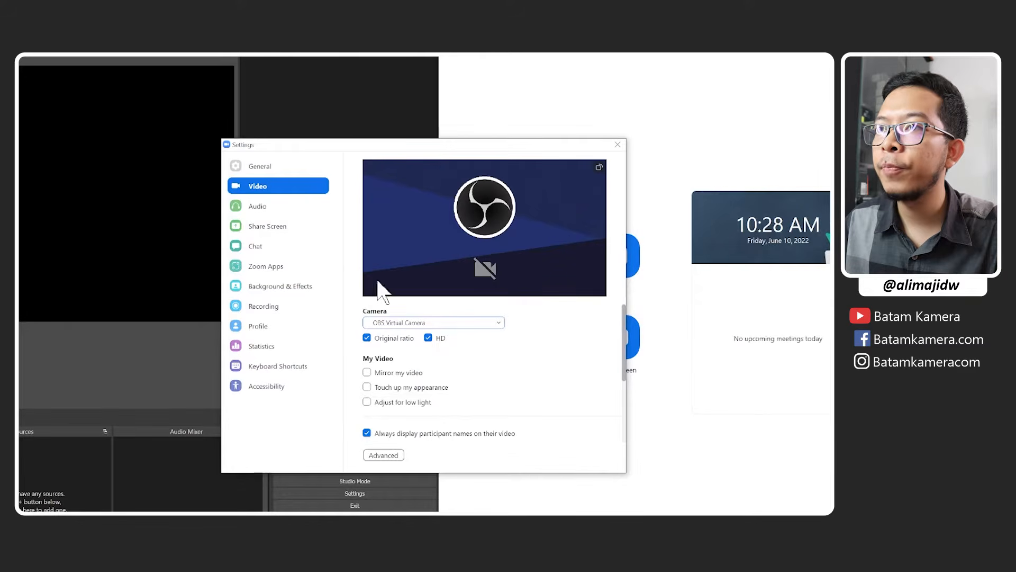
Set Zoom's microphone to CABLE Output (VB-Audio Virtual Cable) and move the settings window clear of OBS.
{"action": "left_click", "coordinate": [306, 217]}
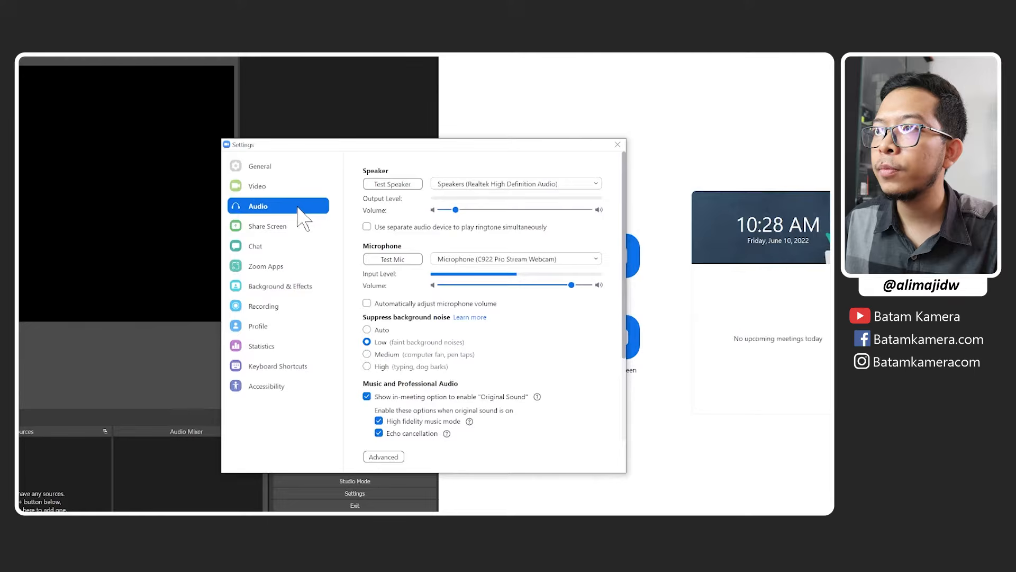
{"action": "left_click", "coordinate": [488, 260]}
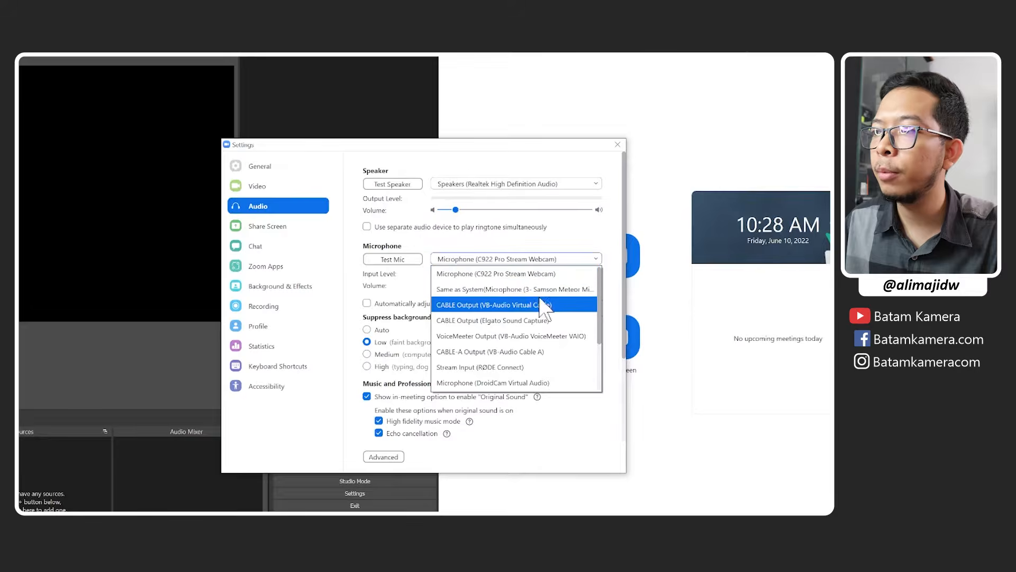
{"action": "left_click", "coordinate": [503, 306]}
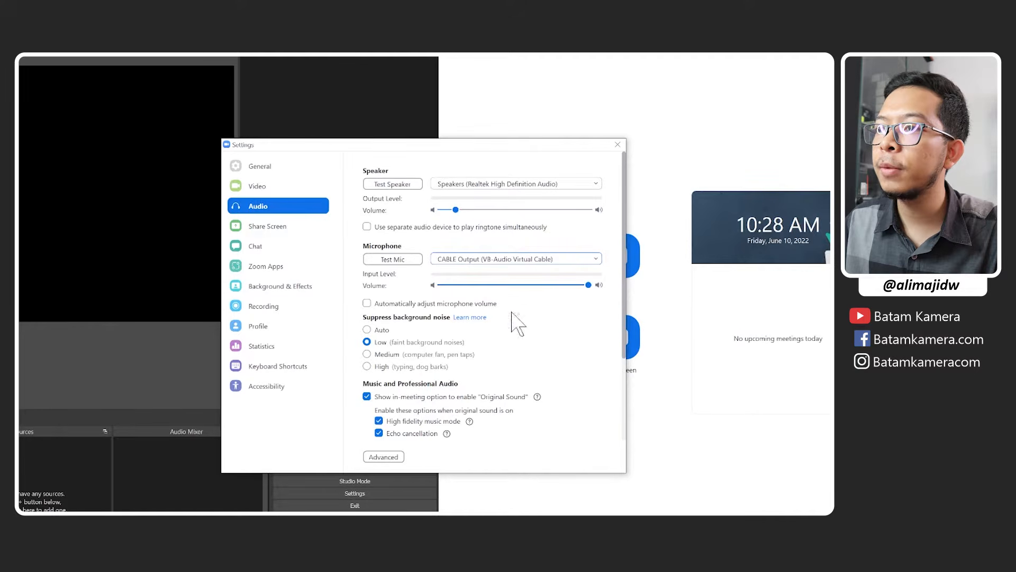
{"action": "left_click_drag", "start_coordinate": [570, 144], "coordinate": [855, 114]}
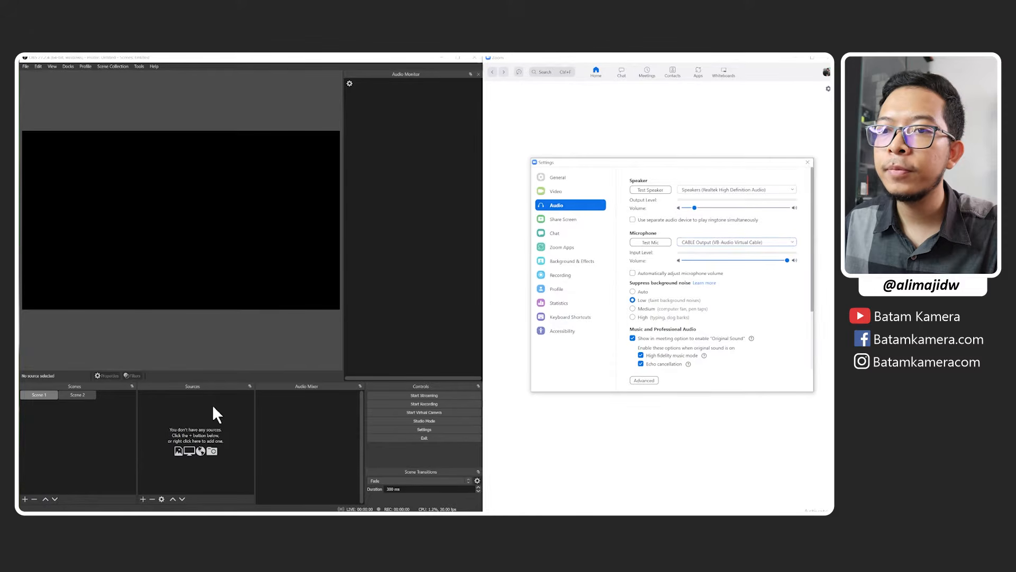
Switch to OBS and add a Video Capture Device source named WEBCAM 1 to Scene 1.
{"action": "left_click", "coordinate": [213, 406]}
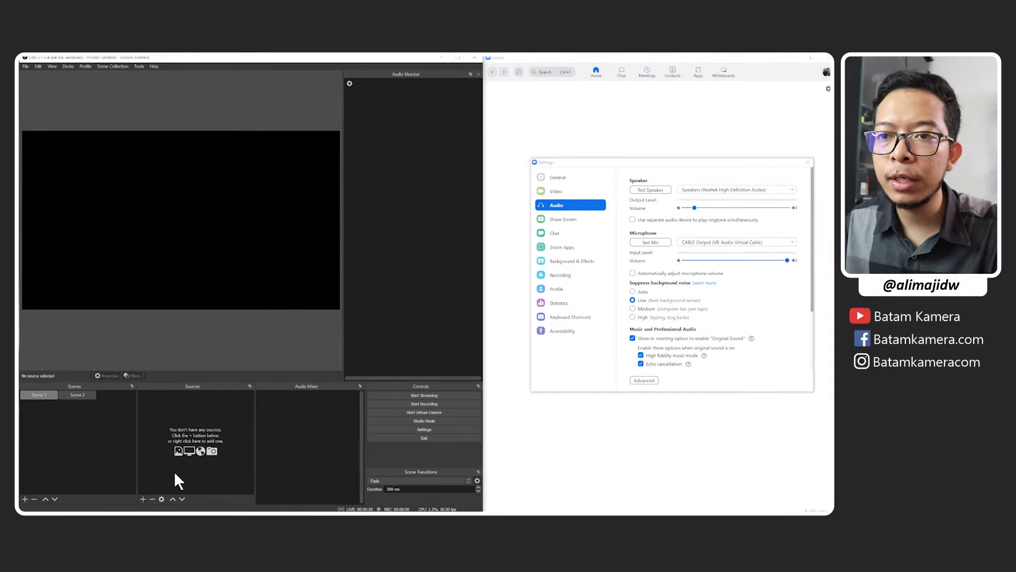
{"action": "left_click", "coordinate": [141, 498]}
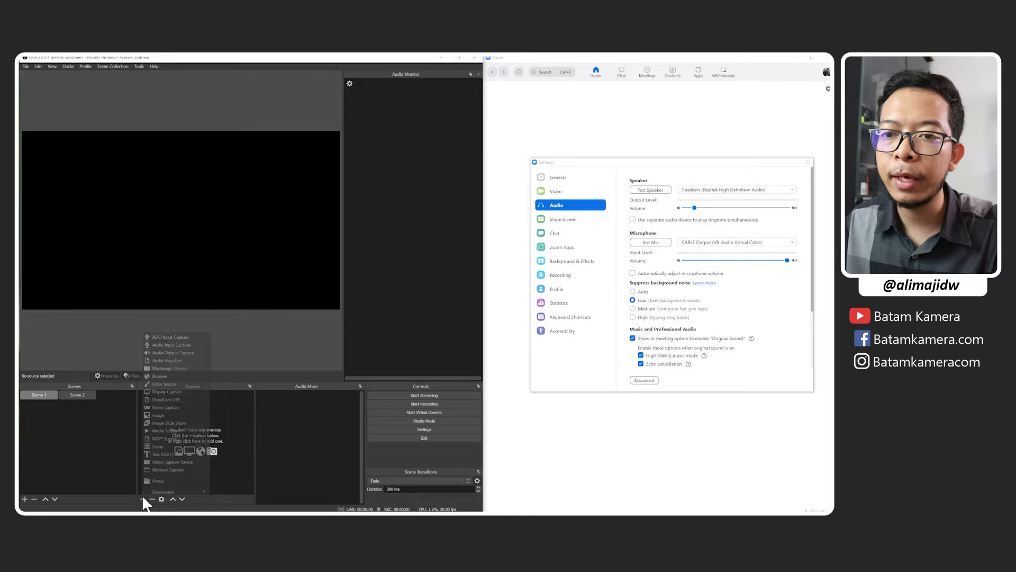
{"action": "left_click", "coordinate": [168, 463]}
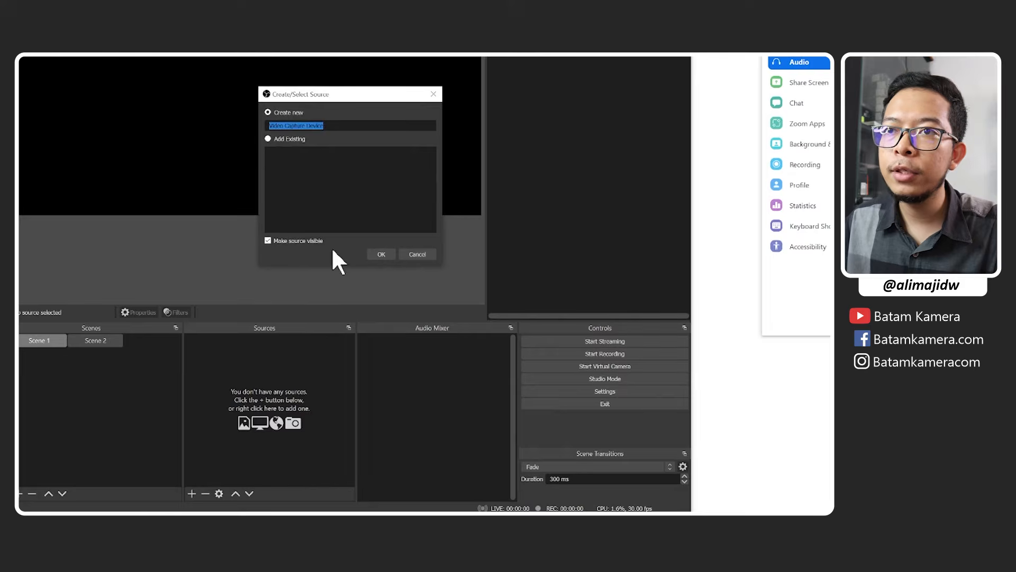
{"action": "key", "text": "Caps_Lock"}
{"action": "type", "text": "WEBCAM"}
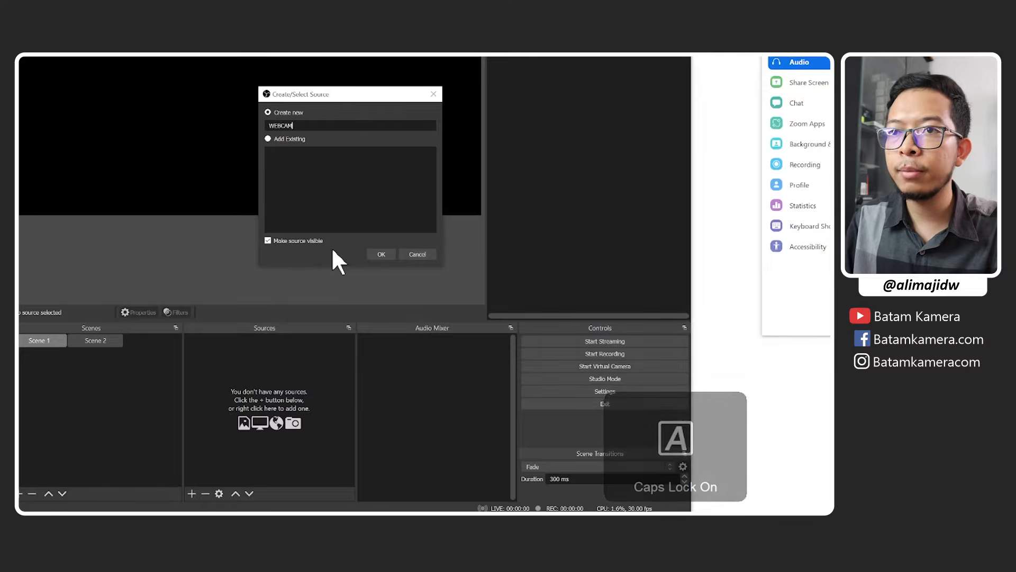
{"action": "key", "text": "Caps_Lock"}
{"action": "type", "text": "1"}
{"action": "key", "text": "Return"}
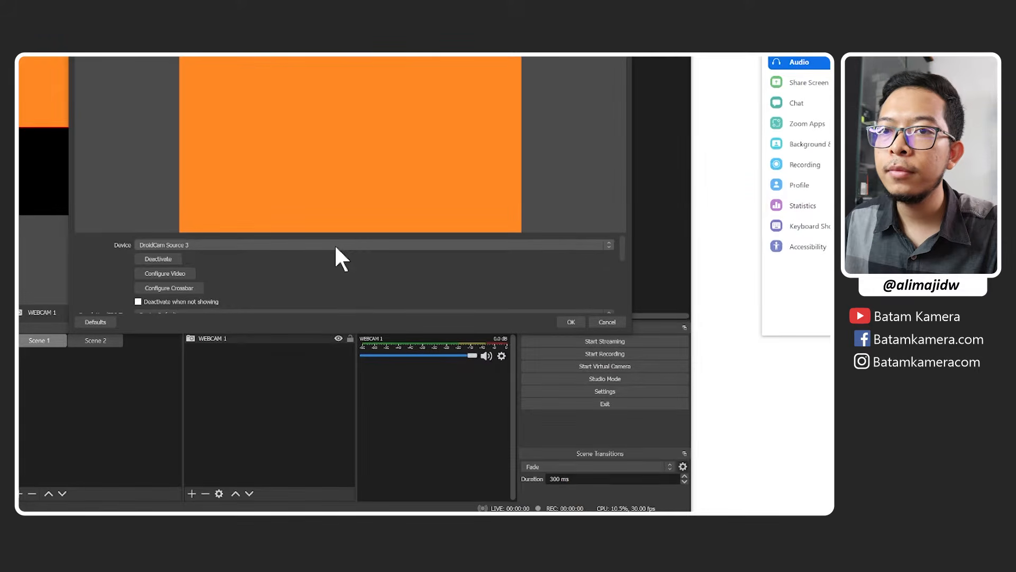
Set the WEBCAM 1 device to c922 Pro Stream Webcam with a custom resolution of 1920x1080, and apply the properties.
{"action": "left_click", "coordinate": [335, 246]}
{"action": "left_click", "coordinate": [305, 275]}
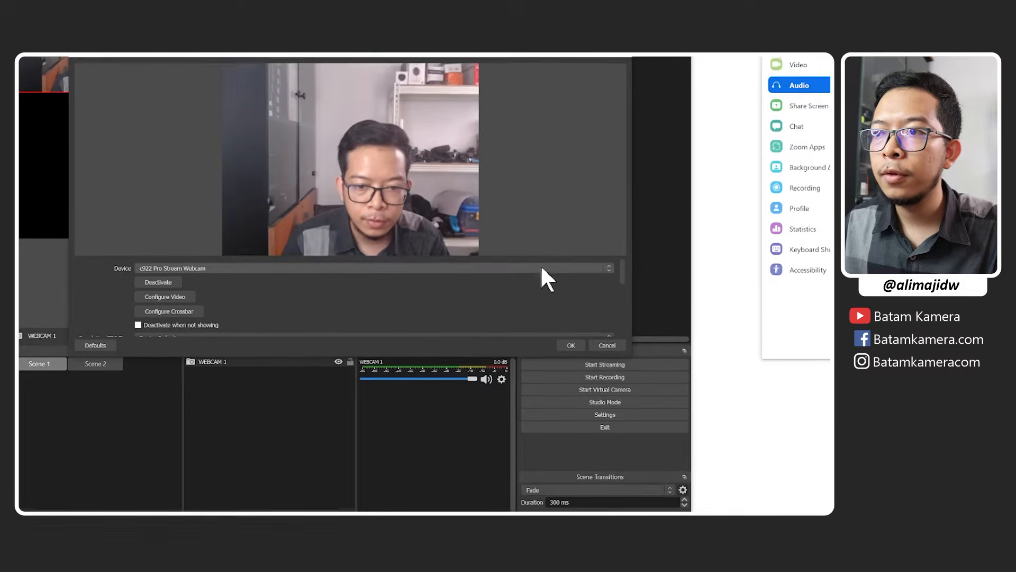
{"action": "left_click_drag", "start_coordinate": [622, 255], "coordinate": [623, 273]}
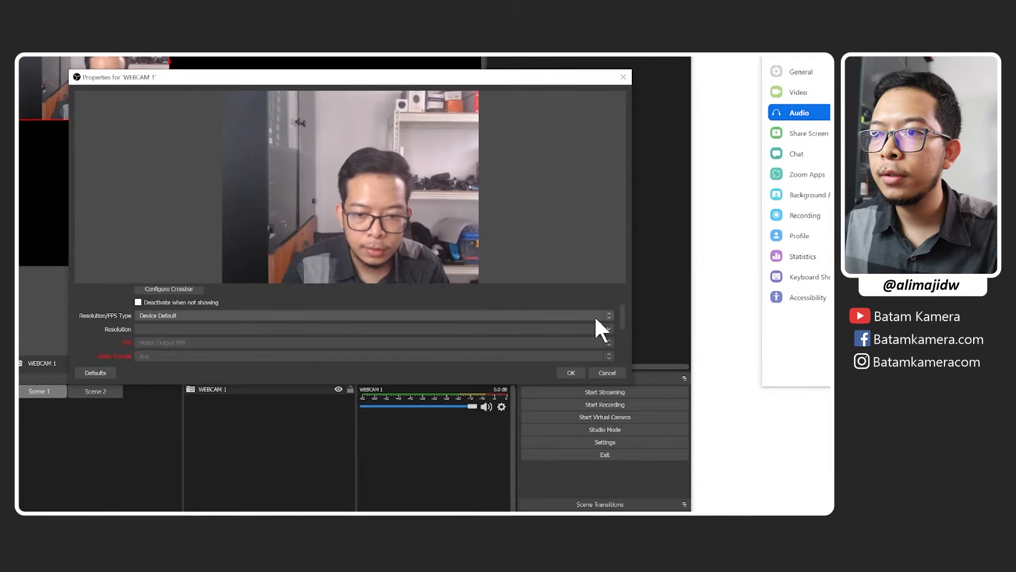
{"action": "left_click", "coordinate": [602, 314]}
{"action": "left_click", "coordinate": [551, 330]}
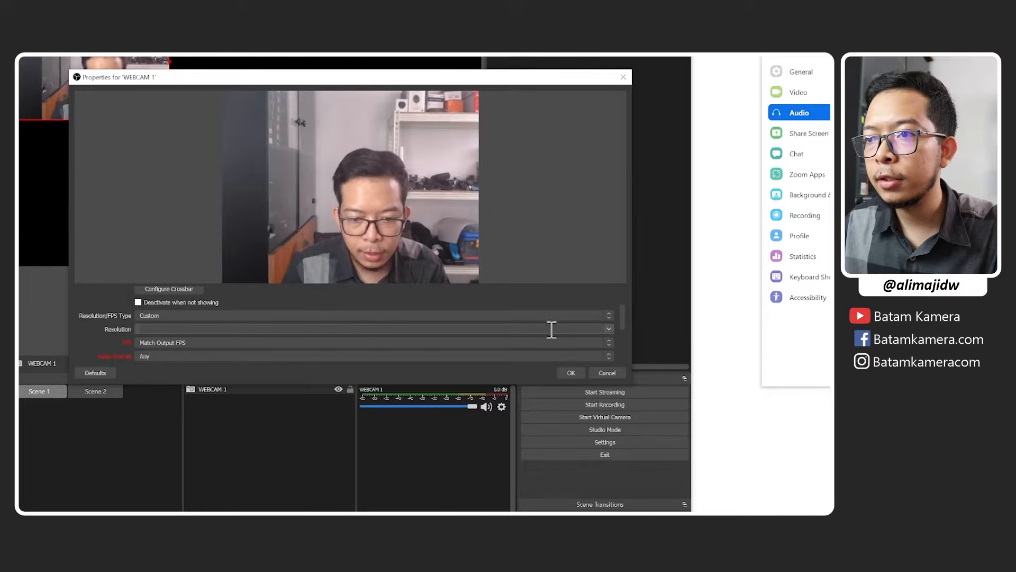
{"action": "left_click", "coordinate": [607, 328]}
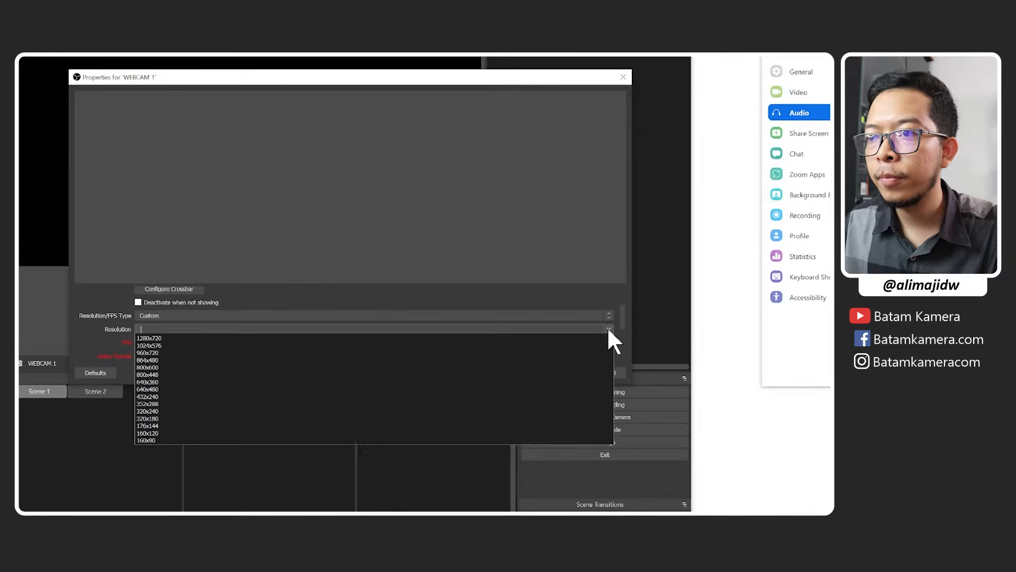
{"action": "left_click", "coordinate": [501, 352]}
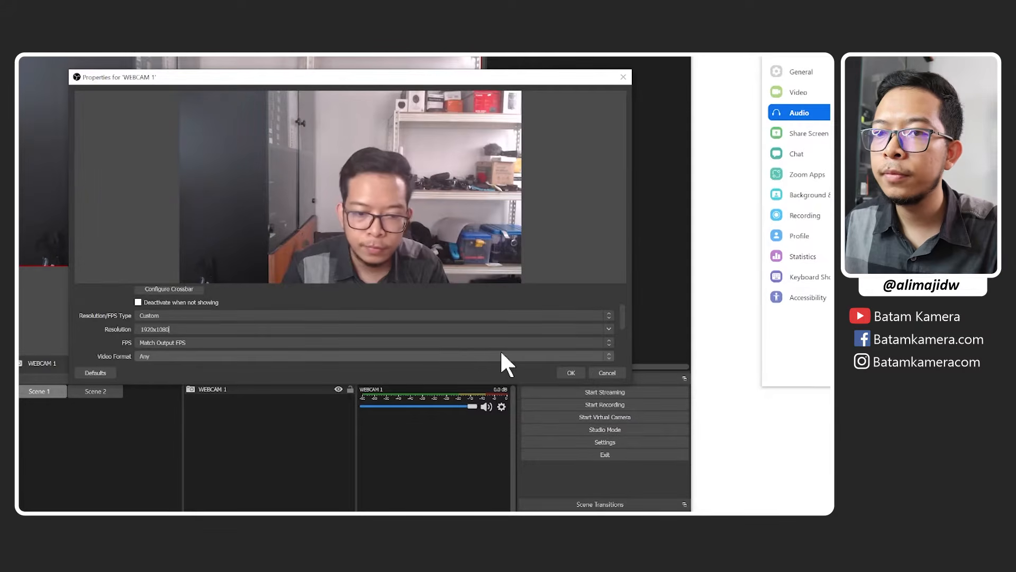
{"action": "left_click", "coordinate": [571, 373]}
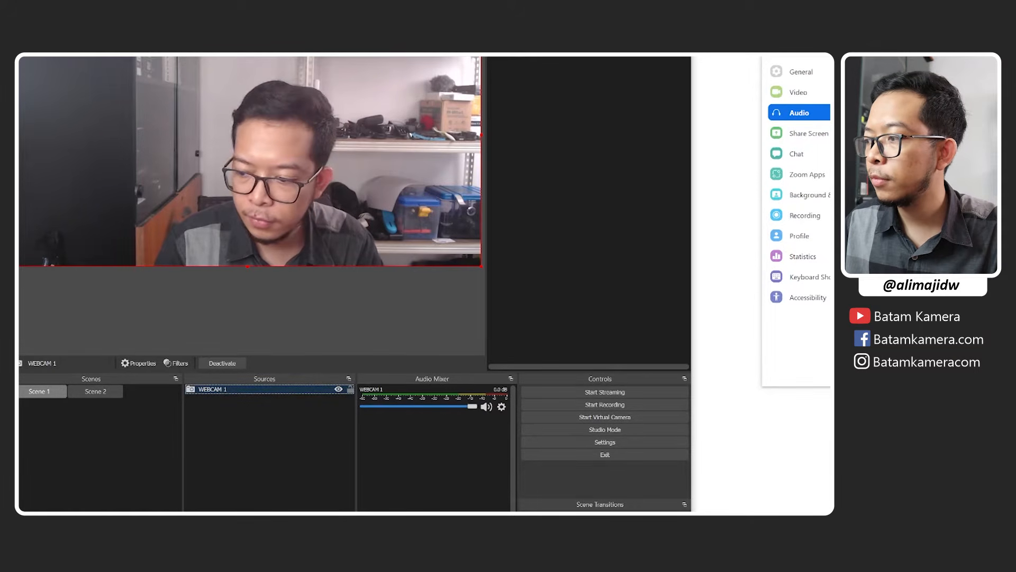
{"action": "key", "text": "alt+Tab"}
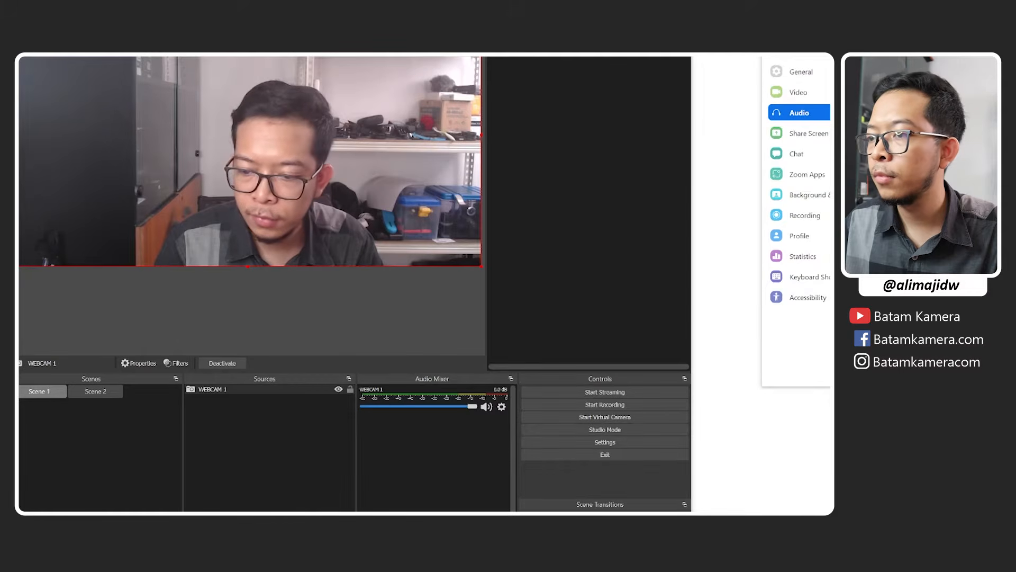
{"action": "left_click", "coordinate": [310, 446]}
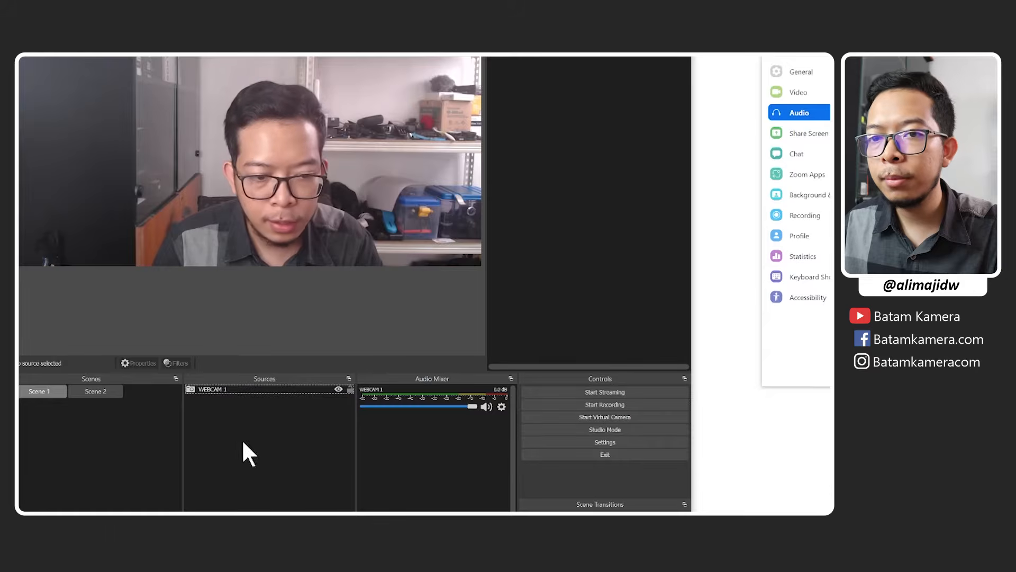
Add a Media Source named VIDEO to Scene 2.
{"action": "left_click", "coordinate": [81, 393]}
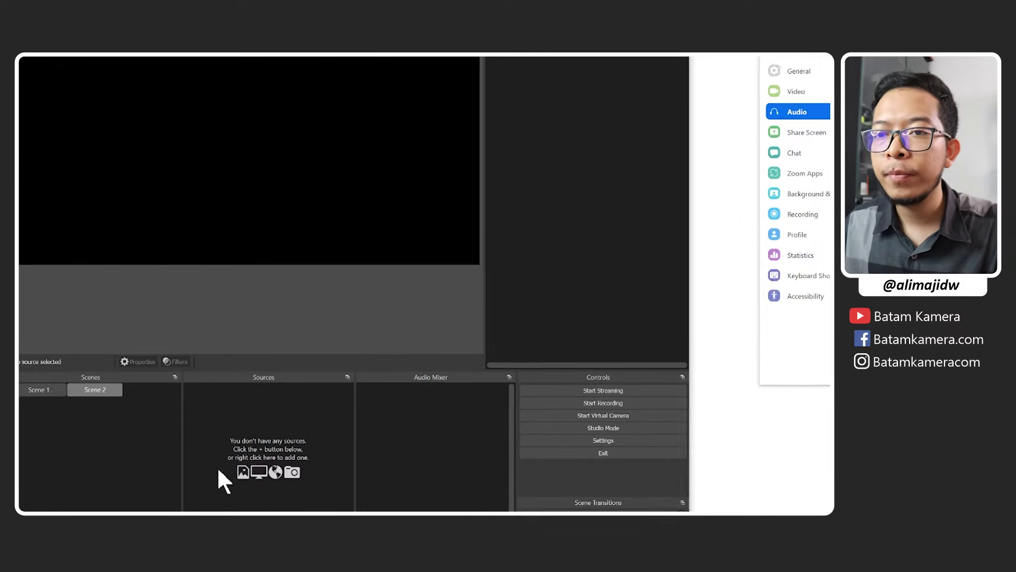
{"action": "left_click", "coordinate": [173, 491]}
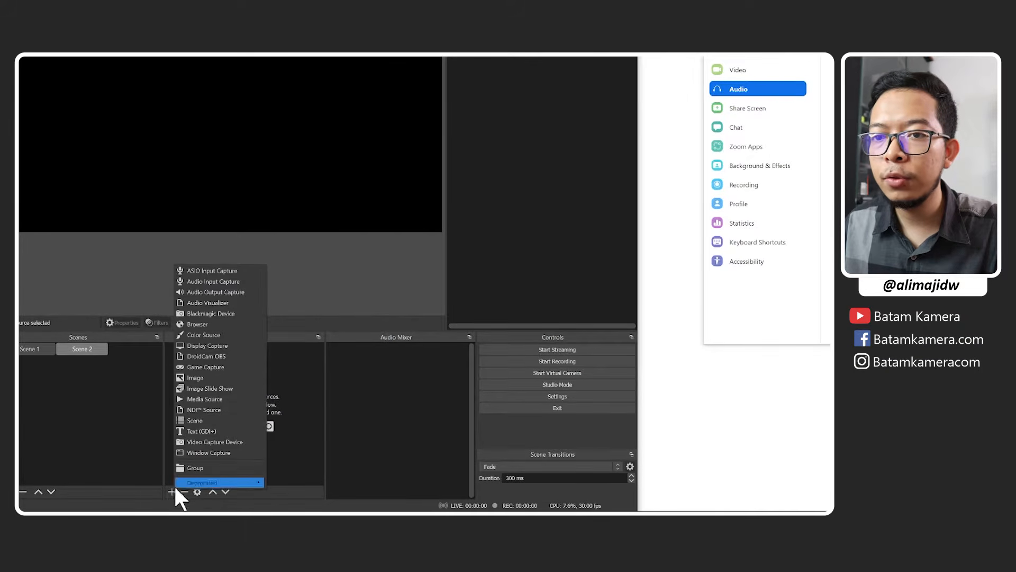
{"action": "left_click", "coordinate": [209, 398]}
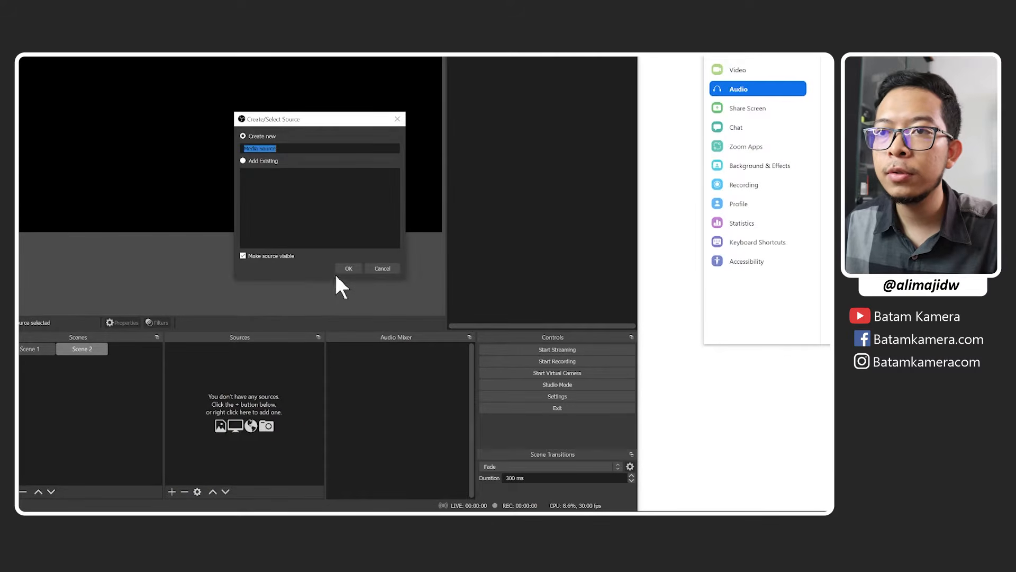
{"action": "key", "text": "Caps_Lock"}
{"action": "type", "text": "VIDEO"}
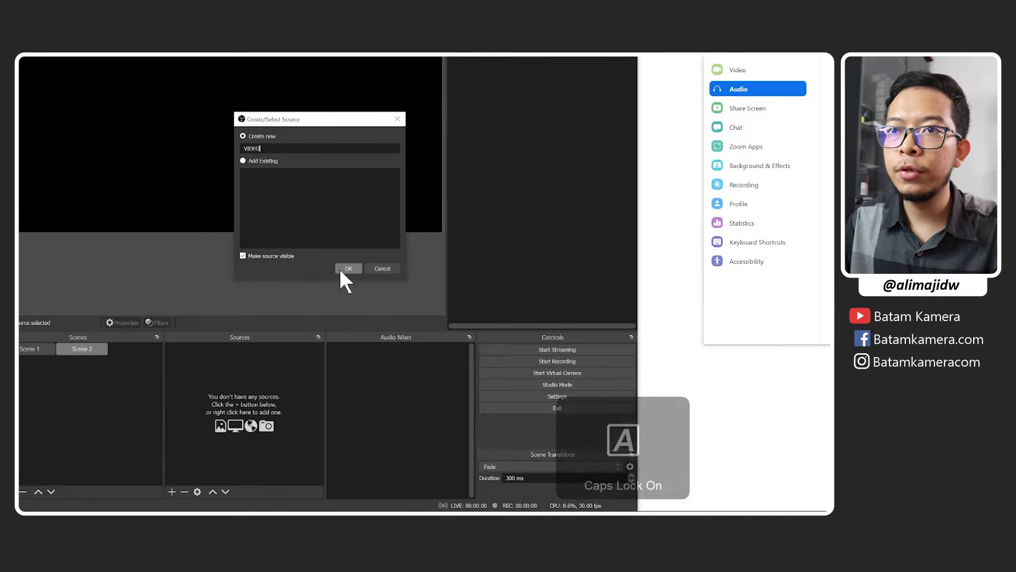
{"action": "left_click", "coordinate": [342, 270]}
{"action": "key", "text": "Caps_Lock"}
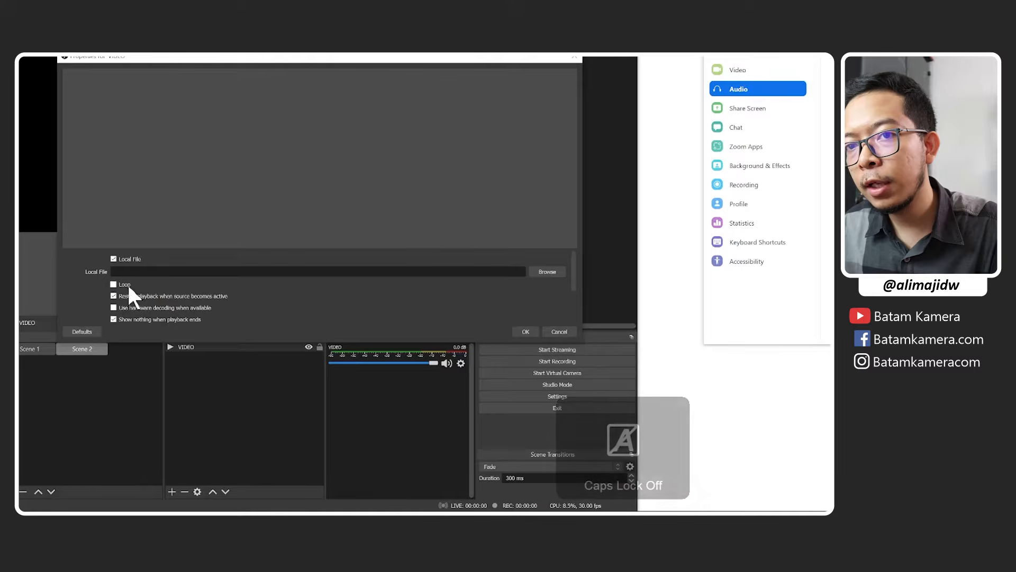
Load Elektronomia - Sky High [NCS Release].mp4 into the VIDEO source with Loop enabled, and apply the properties.
{"action": "left_click", "coordinate": [553, 271]}
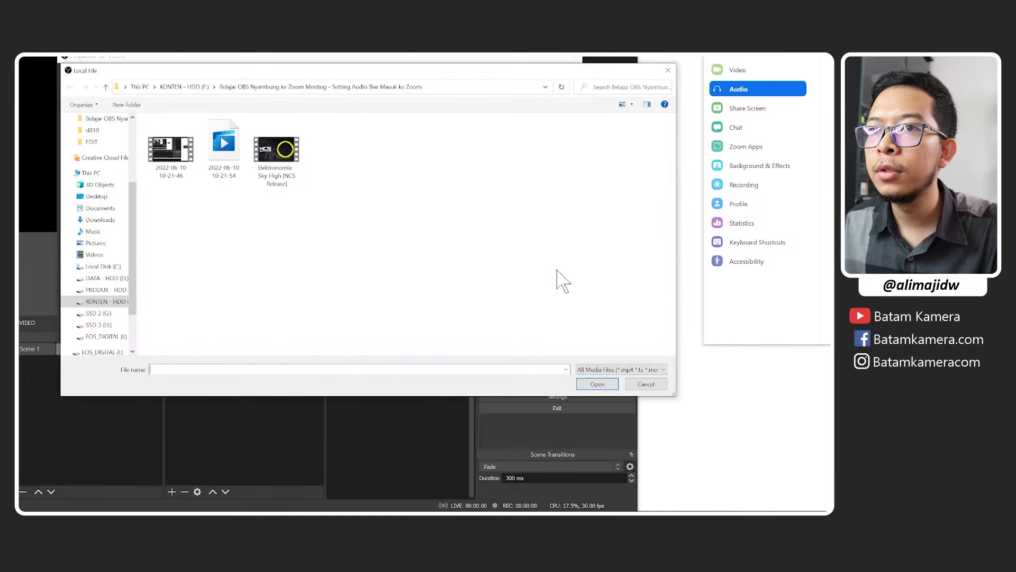
{"action": "double_click", "coordinate": [281, 154]}
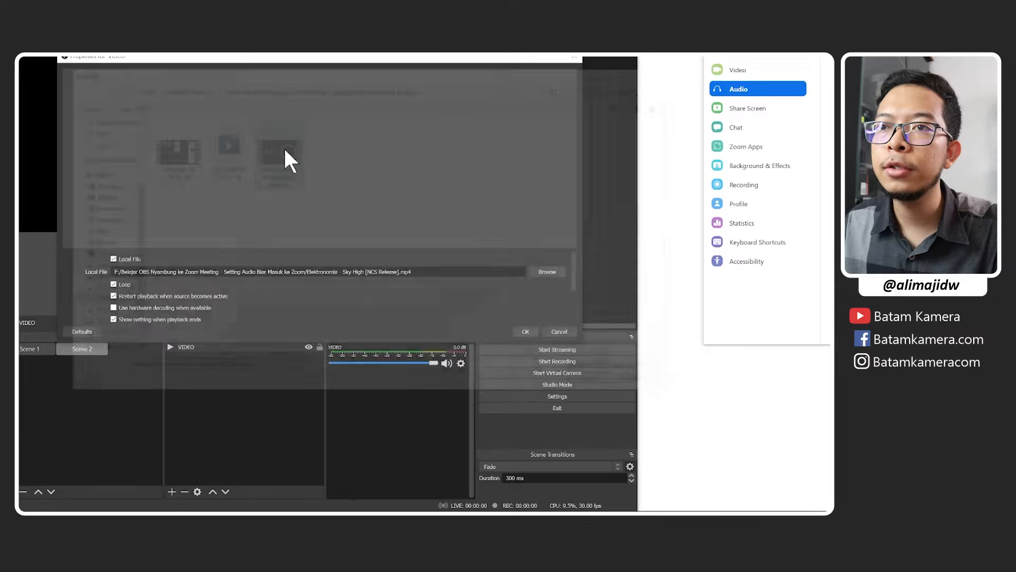
{"action": "left_click", "coordinate": [522, 332]}
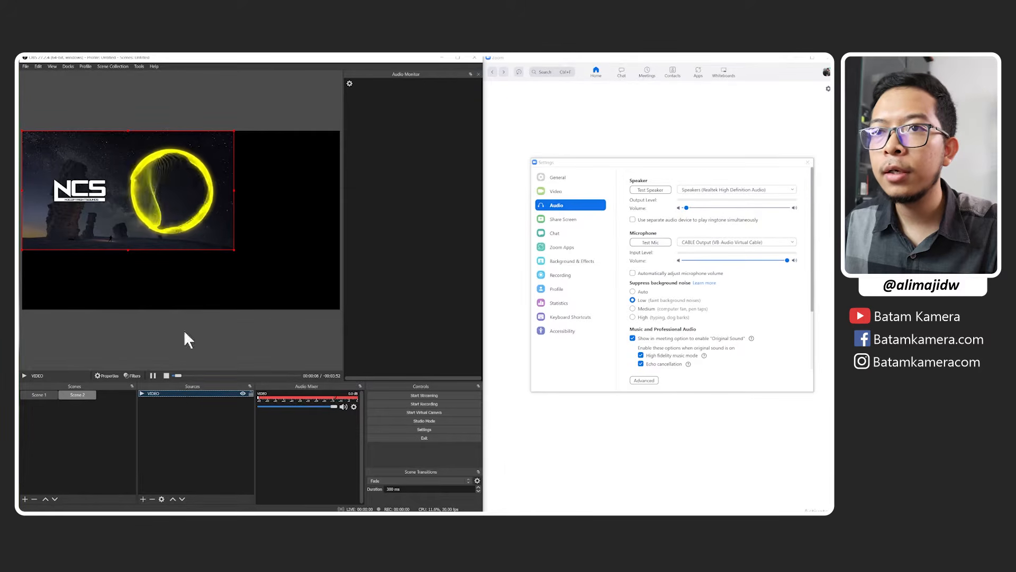
Scale the VIDEO source to fill the whole Scene 2 canvas and deselect it.
{"action": "right_click", "coordinate": [195, 209]}
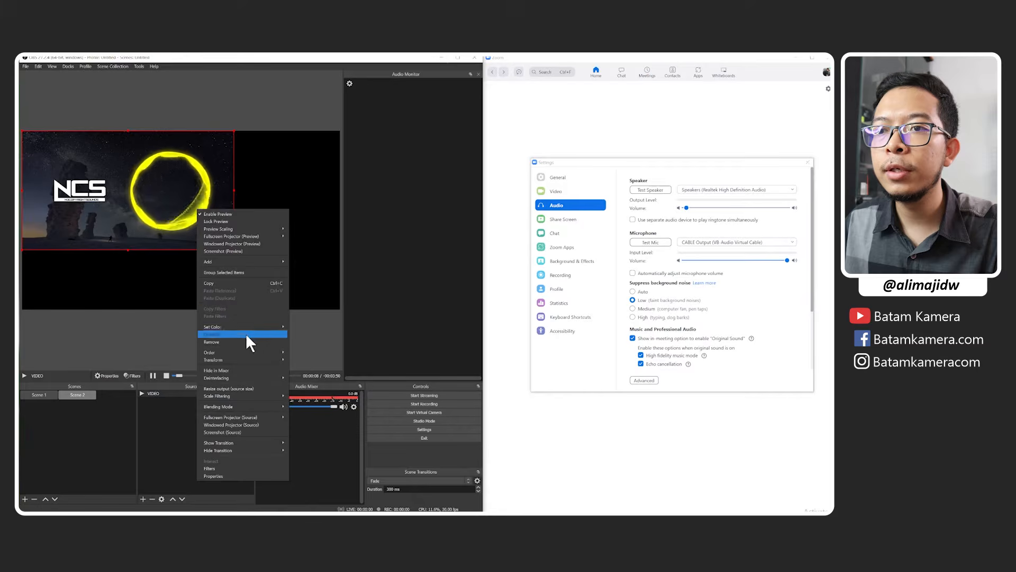
{"action": "mouse_move", "coordinate": [263, 359]}
{"action": "left_click", "coordinate": [314, 436]}
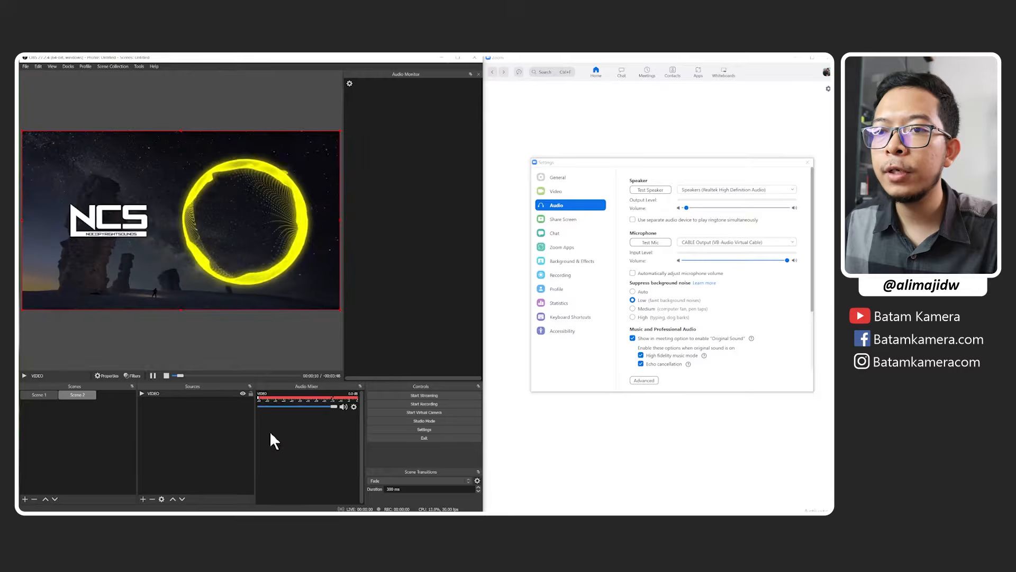
{"action": "left_click", "coordinate": [88, 419]}
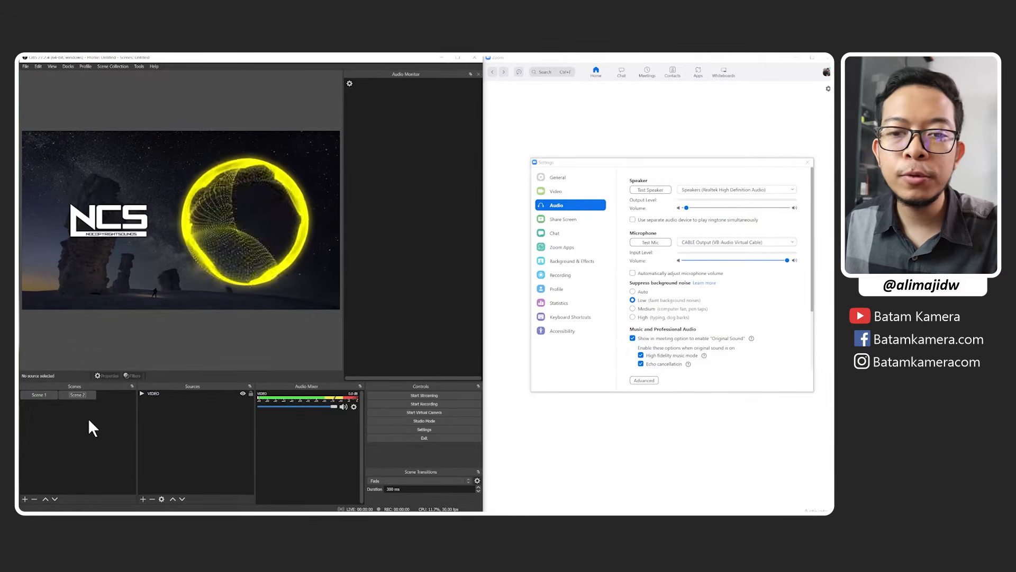
Create a scene named Scene 3 and add an Image source named FRAME to it.
{"action": "left_click", "coordinate": [25, 499]}
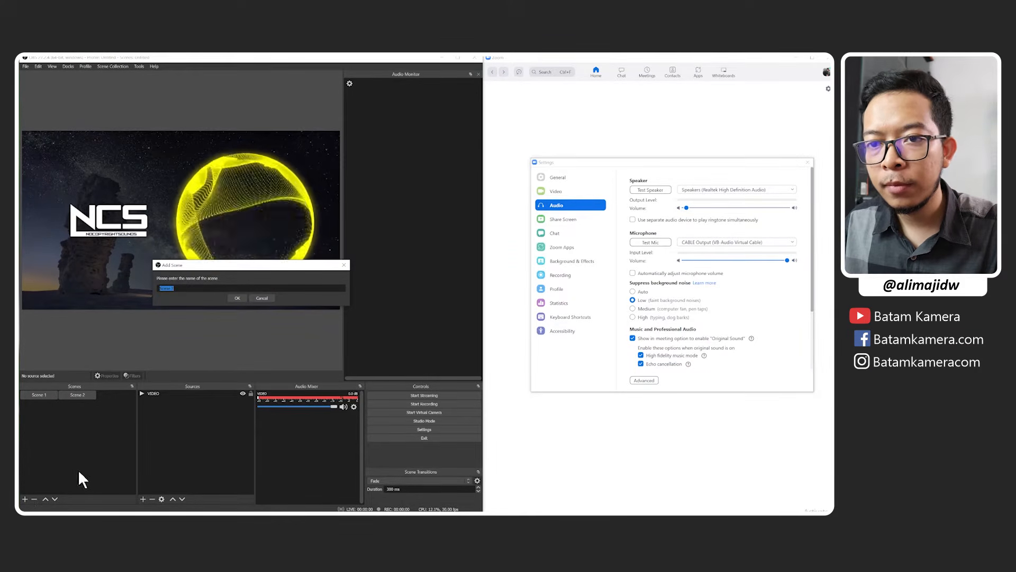
{"action": "left_click", "coordinate": [239, 297]}
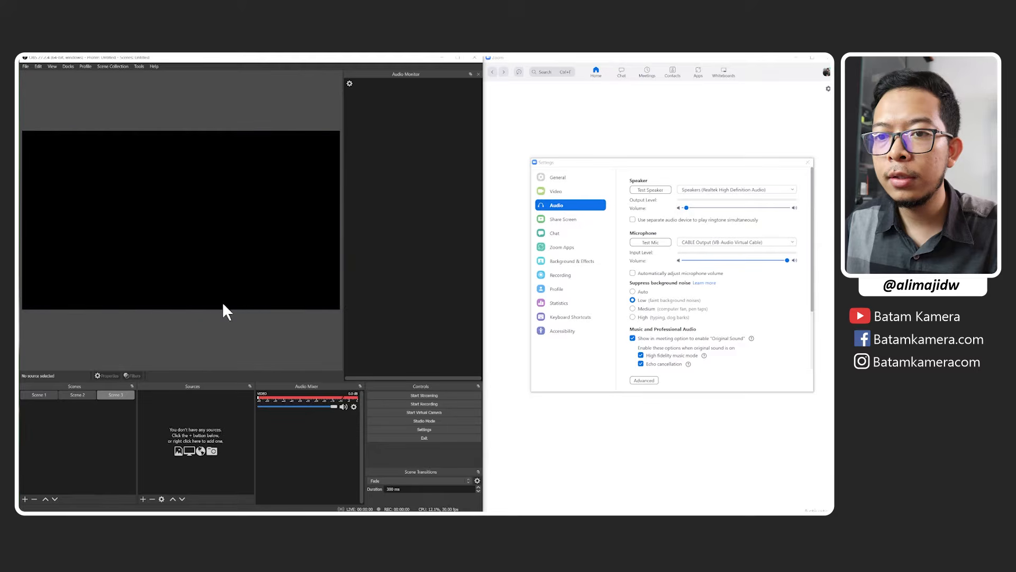
{"action": "left_click", "coordinate": [142, 499]}
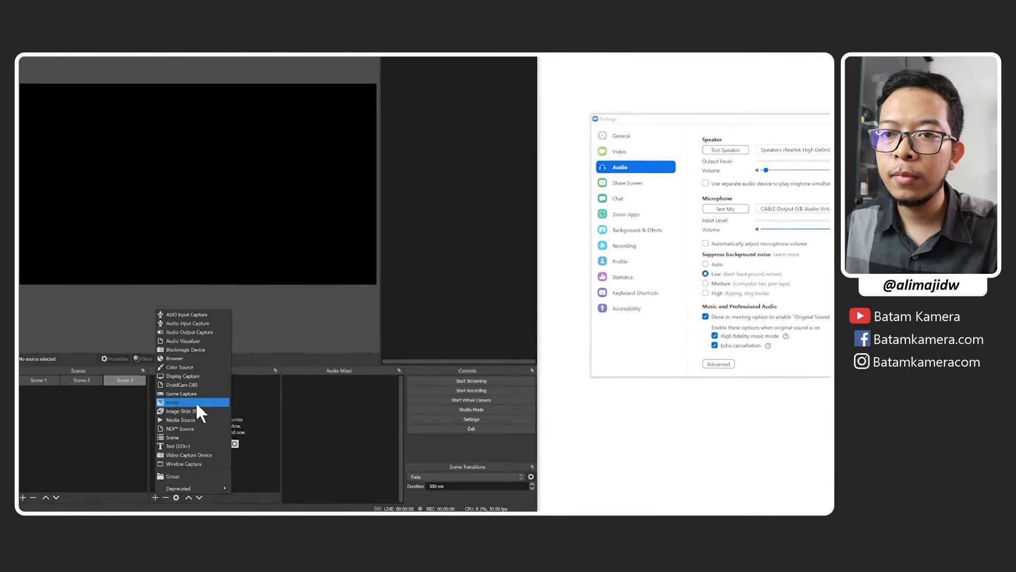
{"action": "left_click", "coordinate": [201, 398]}
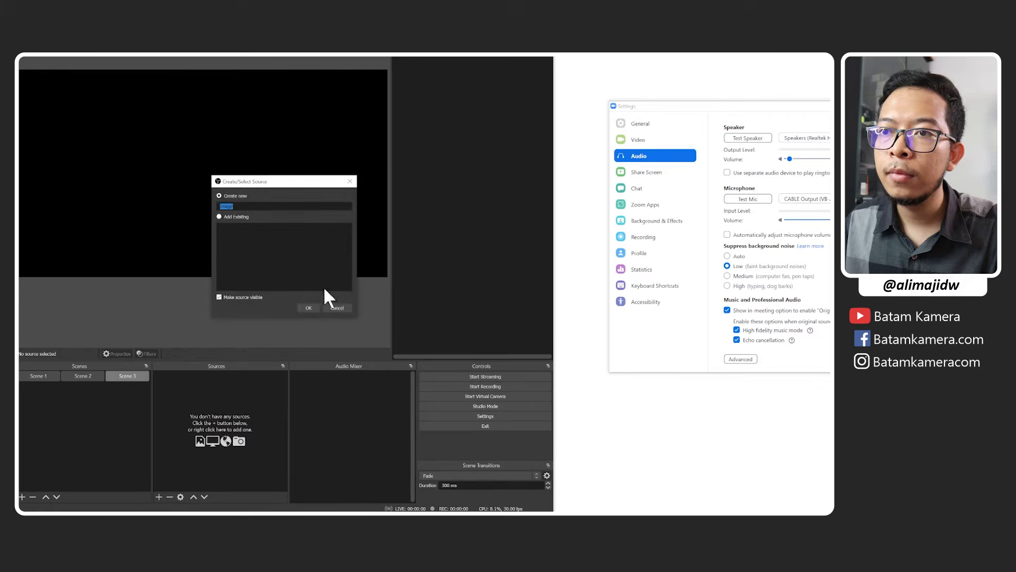
{"action": "key", "text": "Caps_Lock"}
{"action": "type", "text": "FRAME"}
{"action": "key", "text": "Caps_Lock"}
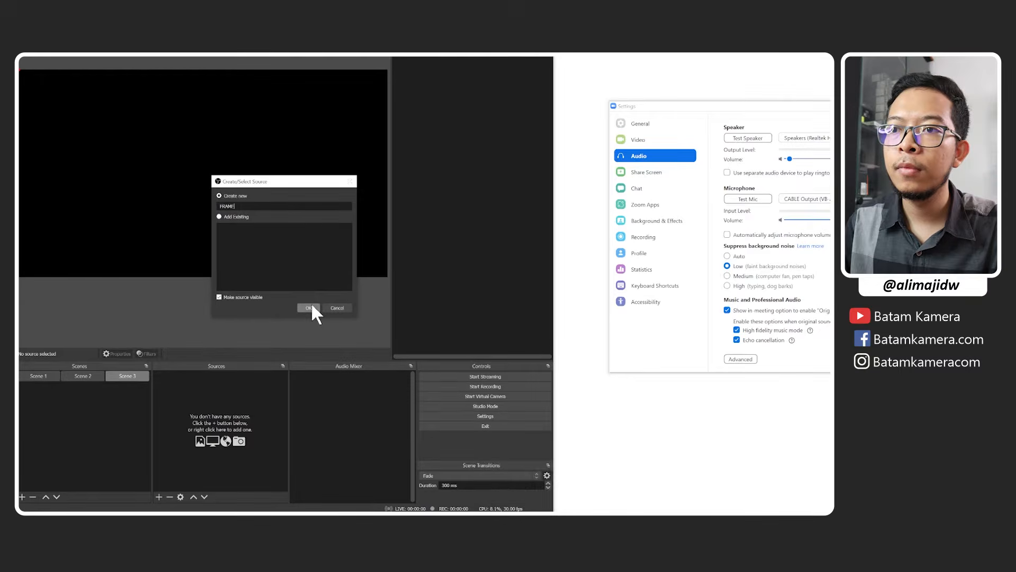
{"action": "left_click", "coordinate": [310, 307]}
Load Frame Multiview 2.png as the image for the FRAME source and apply the properties.
{"action": "left_click", "coordinate": [481, 300]}
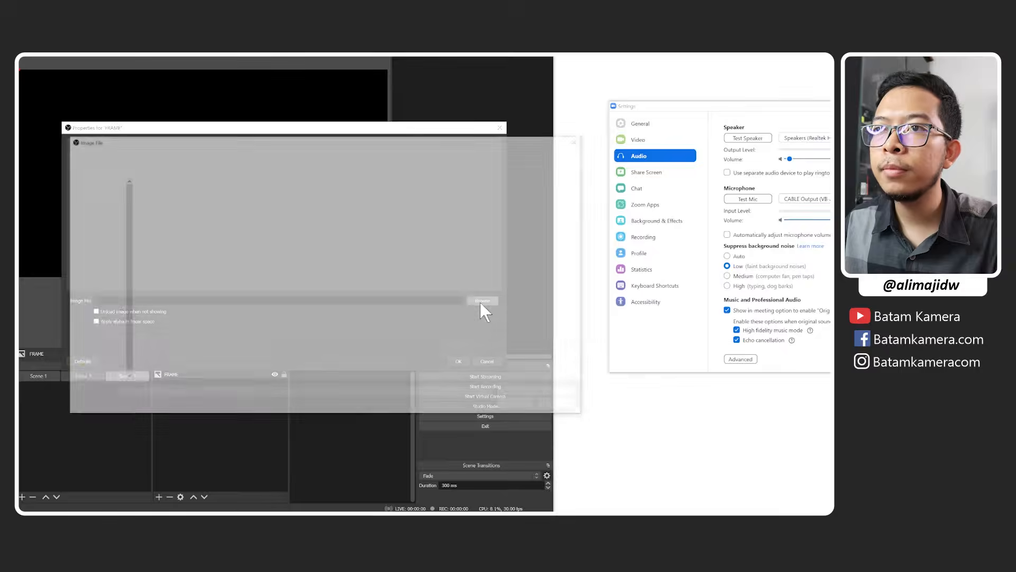
{"action": "left_click", "coordinate": [304, 214]}
{"action": "double_click", "coordinate": [304, 215]}
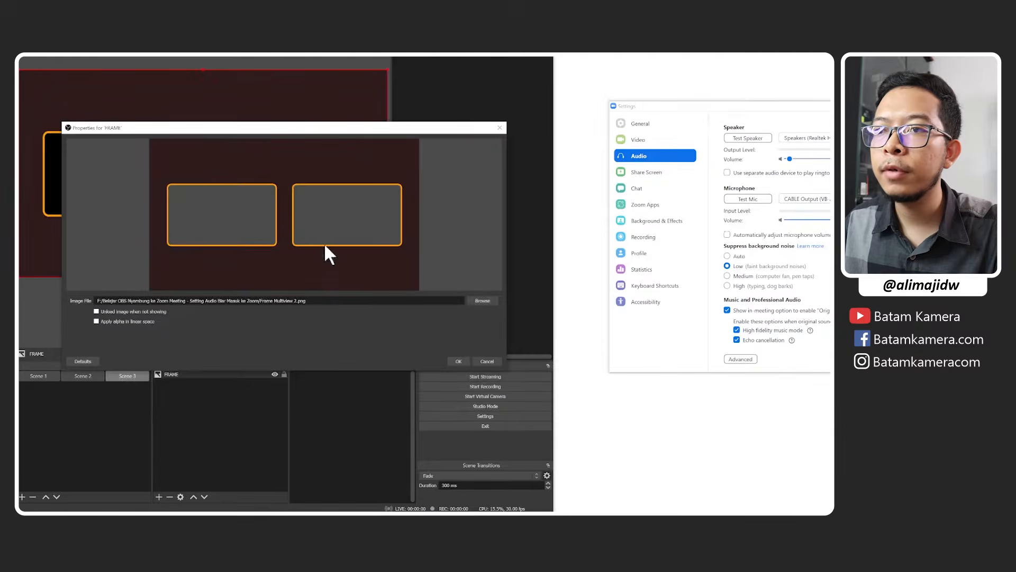
{"action": "left_click", "coordinate": [456, 363]}
{"action": "left_click", "coordinate": [225, 407]}
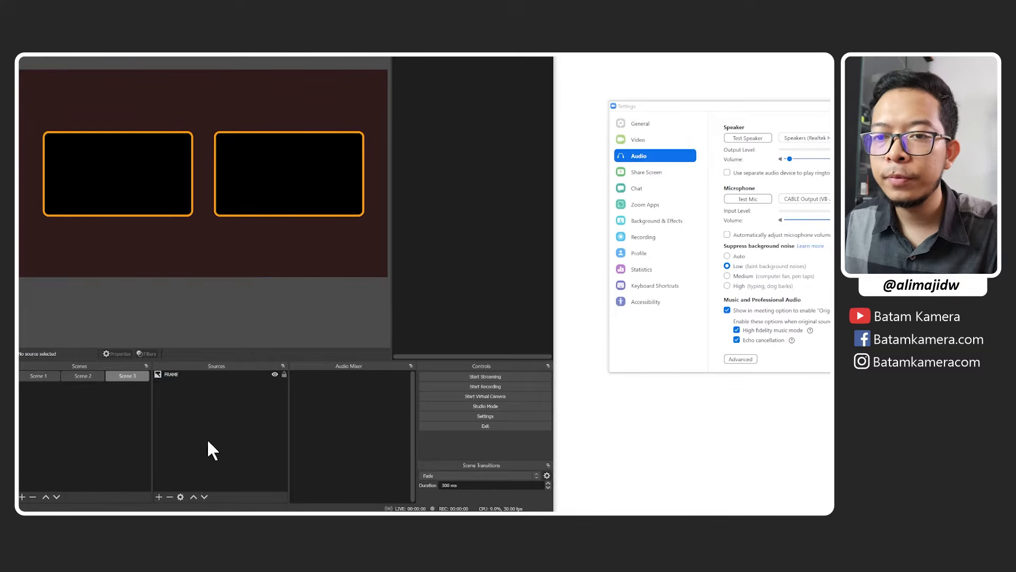
Add the existing WEBCAM 1 capture device to Scene 3 and place it beneath FRAME in the source order.
{"action": "left_click", "coordinate": [158, 497]}
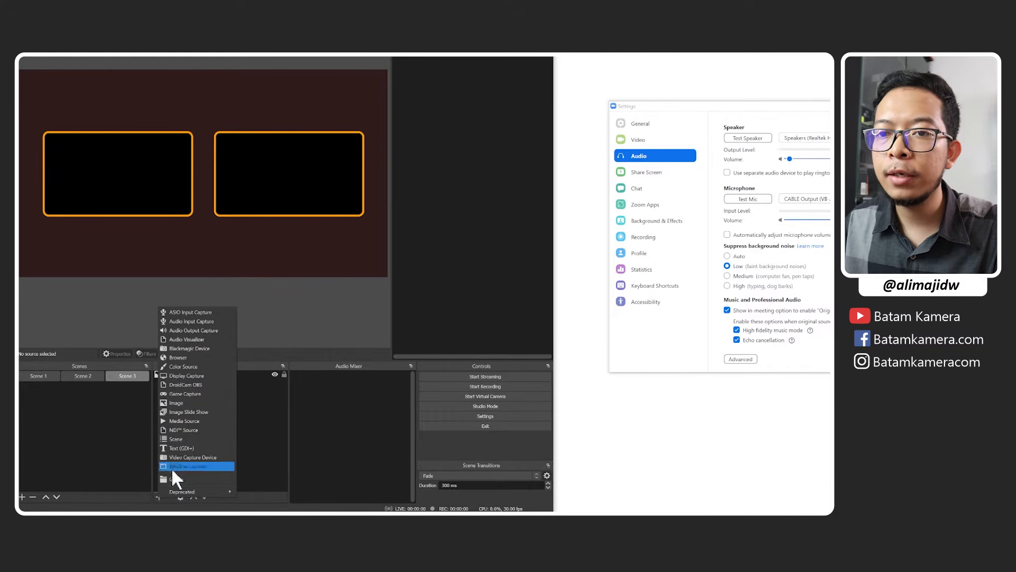
{"action": "left_click", "coordinate": [201, 456]}
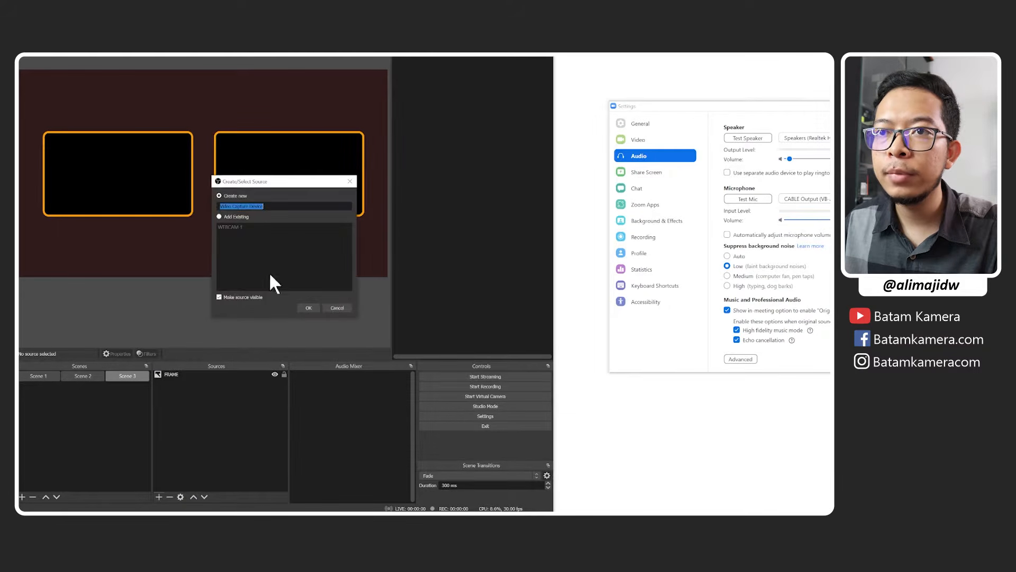
{"action": "left_click", "coordinate": [238, 227]}
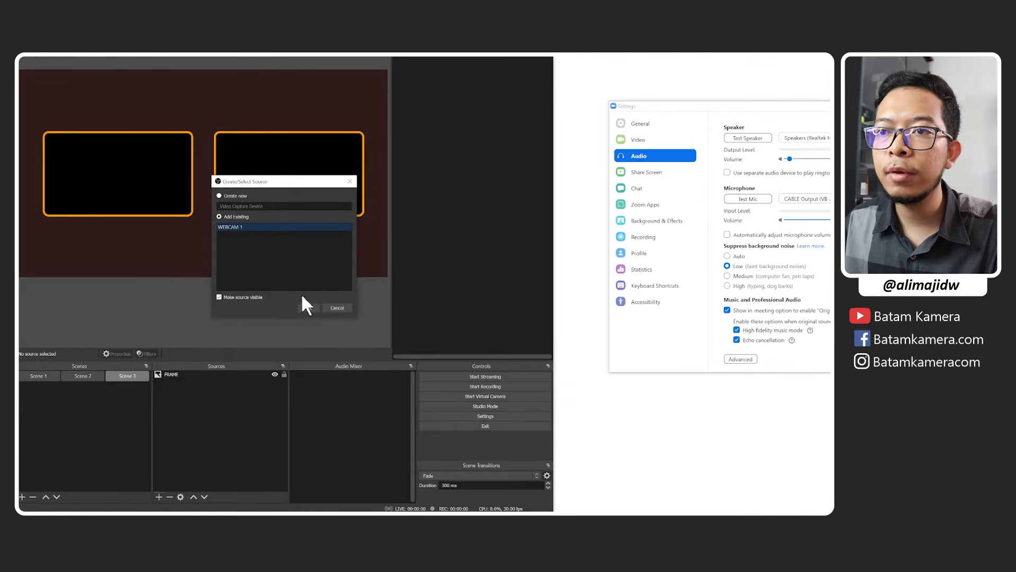
{"action": "left_click", "coordinate": [307, 308]}
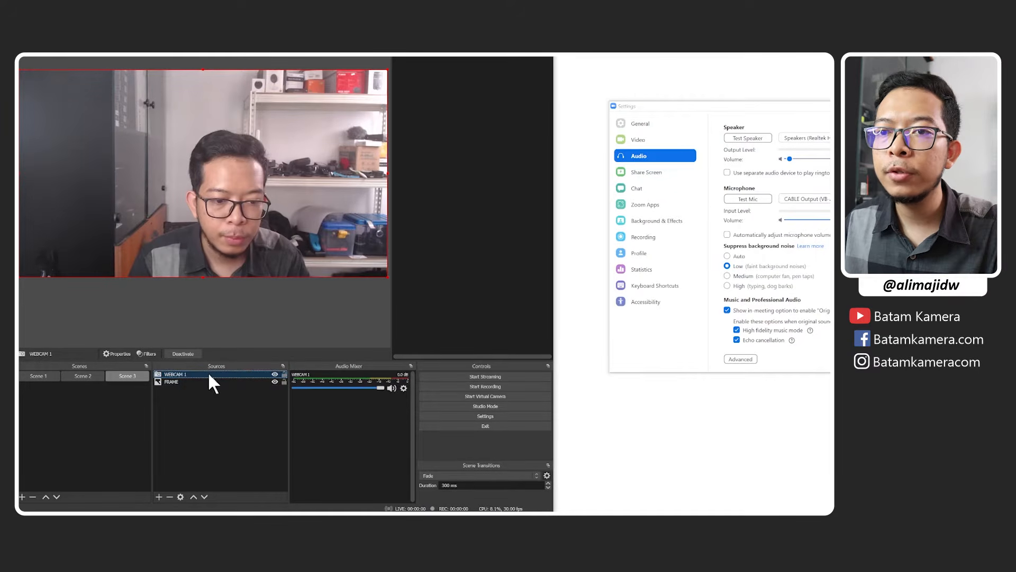
{"action": "left_click_drag", "start_coordinate": [209, 375], "coordinate": [209, 386]}
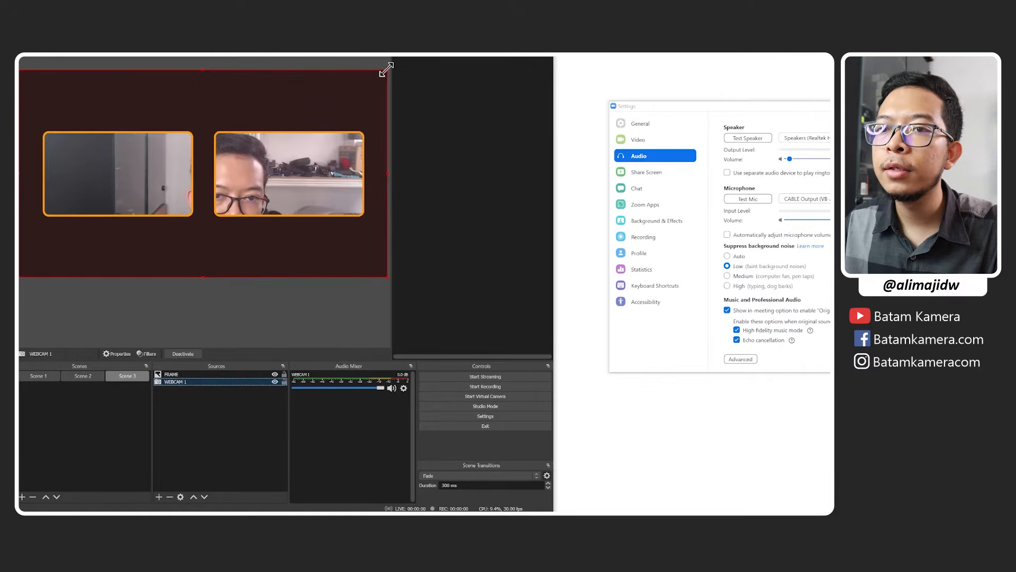
Shrink WEBCAM 1 and position it inside the left opening of the frame graphic.
{"action": "left_click_drag", "start_coordinate": [381, 72], "coordinate": [204, 133]}
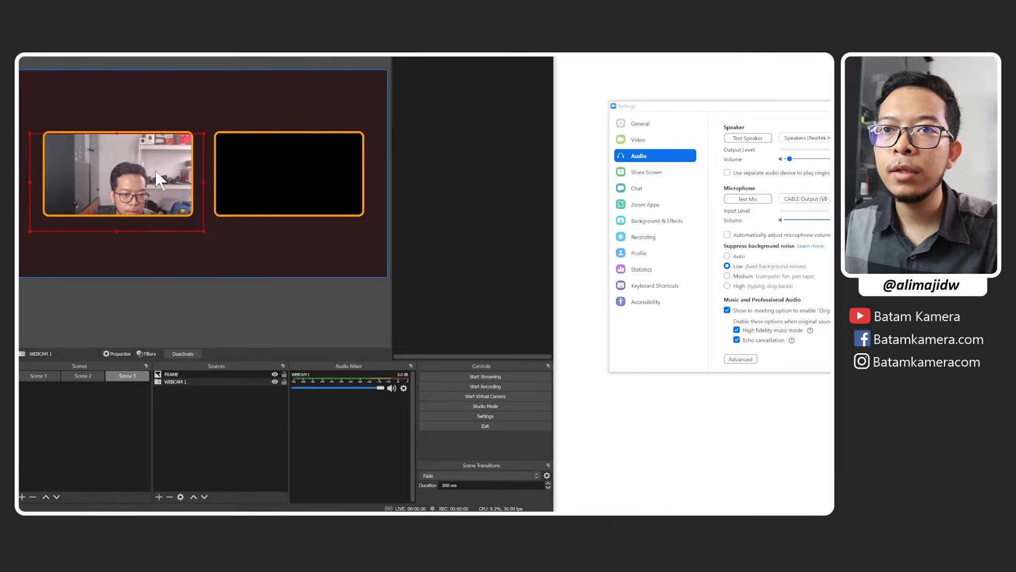
{"action": "left_click_drag", "start_coordinate": [156, 171], "coordinate": [161, 163]}
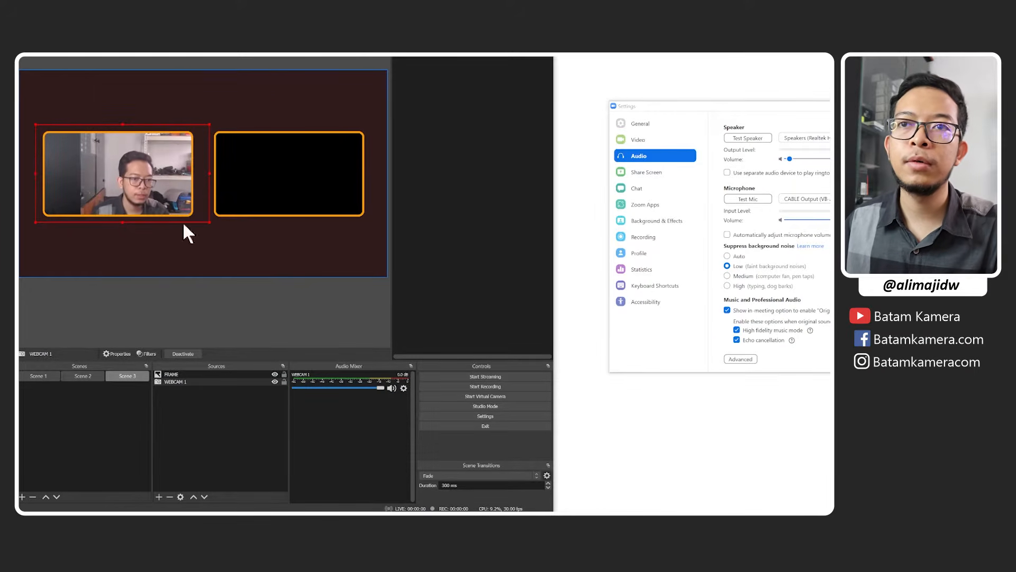
{"action": "left_click", "coordinate": [225, 421]}
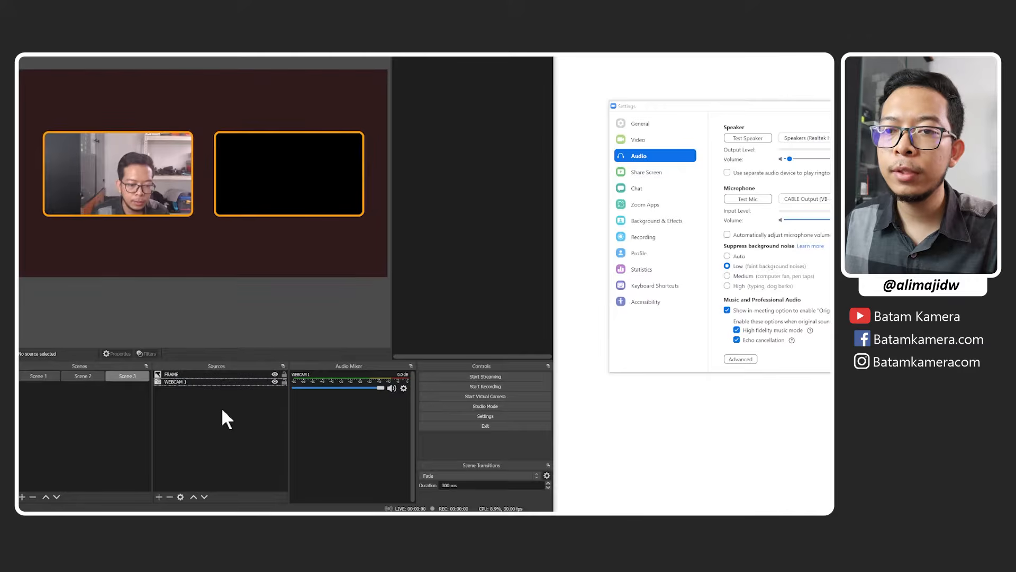
Add the existing VIDEO media source to Scene 3 and place it directly beneath FRAME in the source order.
{"action": "left_click", "coordinate": [159, 497]}
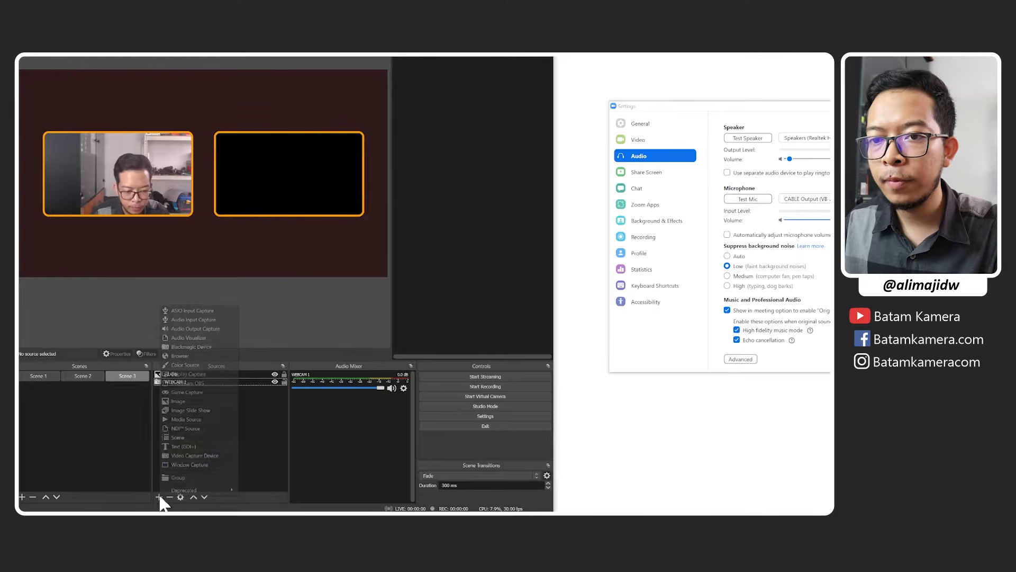
{"action": "left_click", "coordinate": [201, 419]}
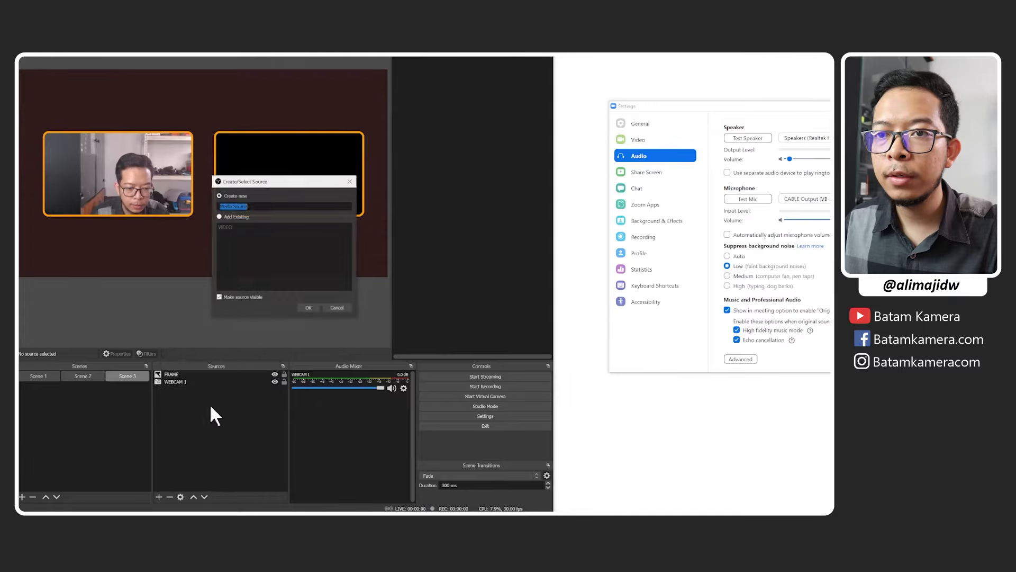
{"action": "left_click", "coordinate": [308, 308]}
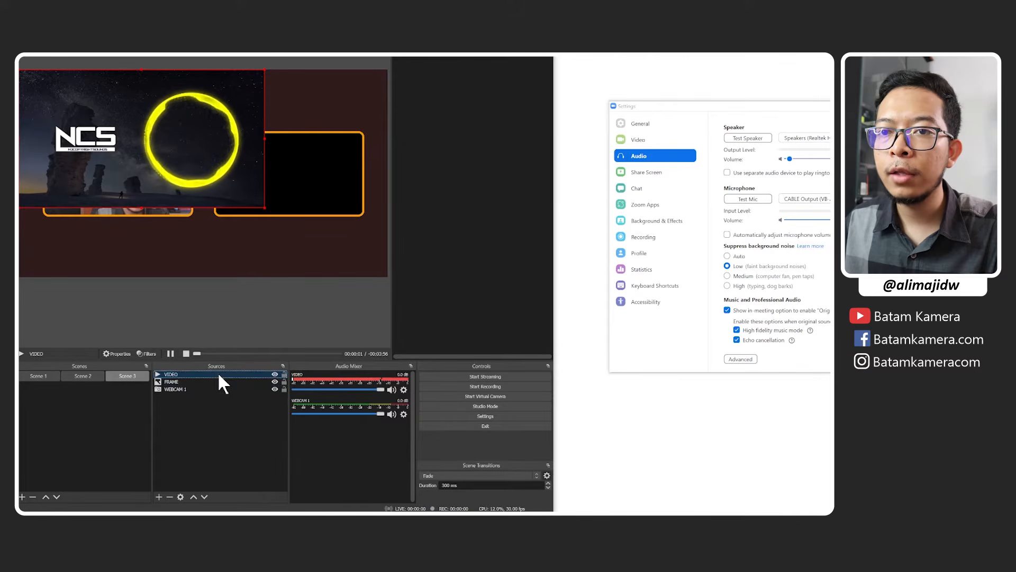
{"action": "left_click_drag", "start_coordinate": [219, 375], "coordinate": [211, 382]}
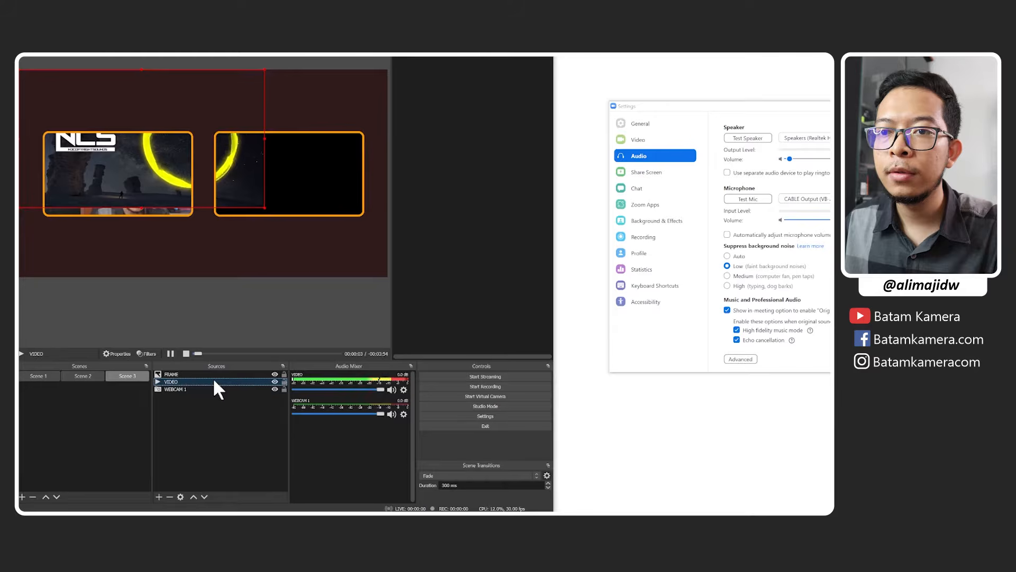
Scale down the VIDEO source and position it inside the right opening of the frame graphic.
{"action": "left_click_drag", "start_coordinate": [192, 98], "coordinate": [288, 127]}
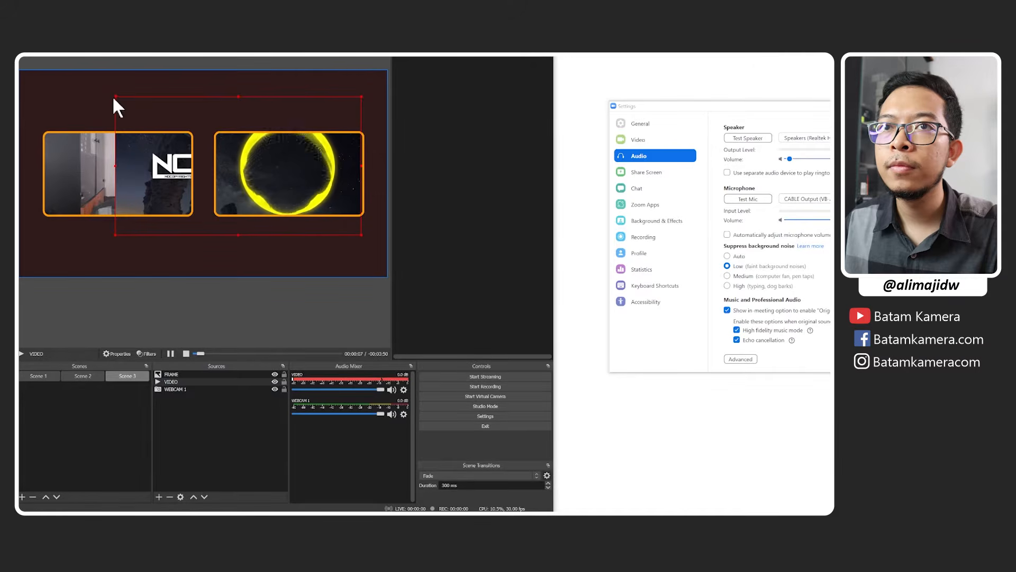
{"action": "left_click_drag", "start_coordinate": [115, 98], "coordinate": [182, 134]}
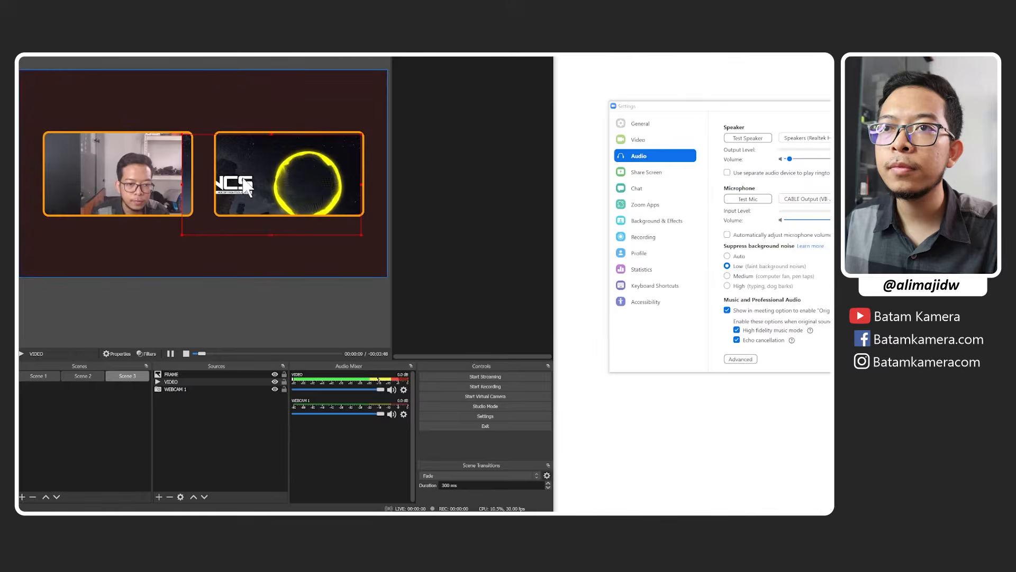
{"action": "left_click_drag", "start_coordinate": [245, 182], "coordinate": [260, 173]}
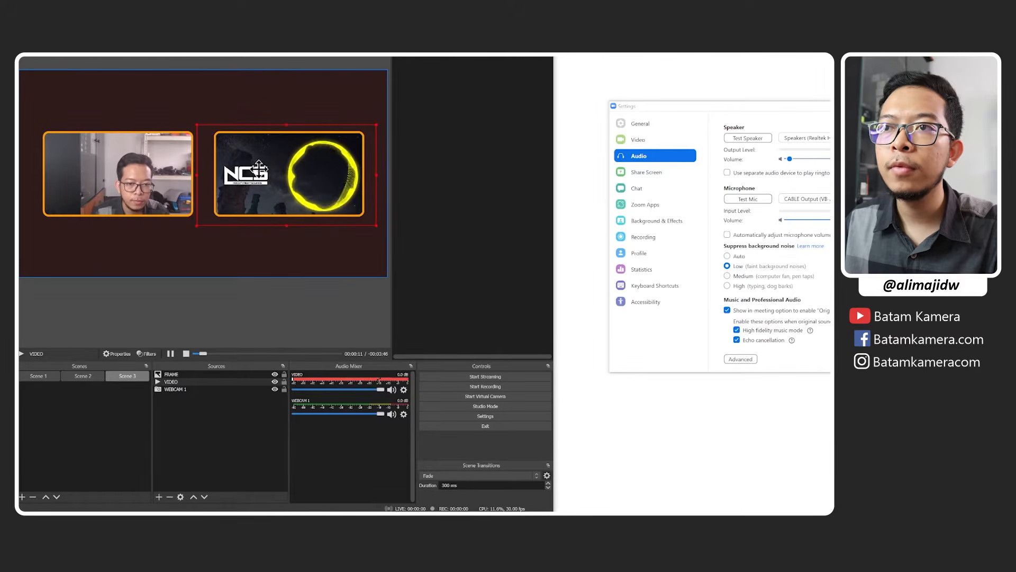
{"action": "left_click", "coordinate": [206, 428]}
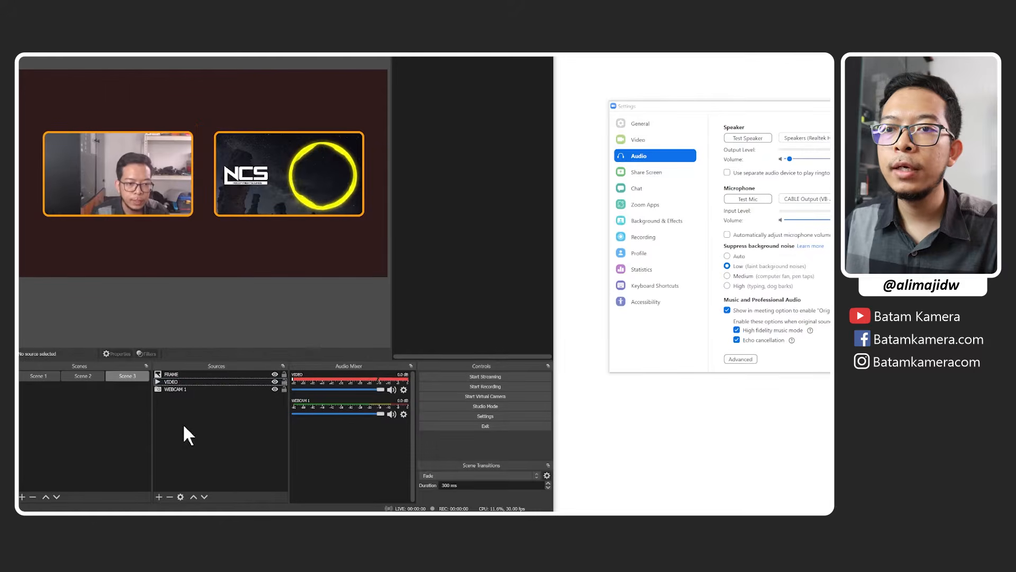
Switch to Scene 1 and set the global Mic/Auxiliary Audio device to Microphone (3- Samson Meteor Mic).
{"action": "left_click", "coordinate": [53, 375]}
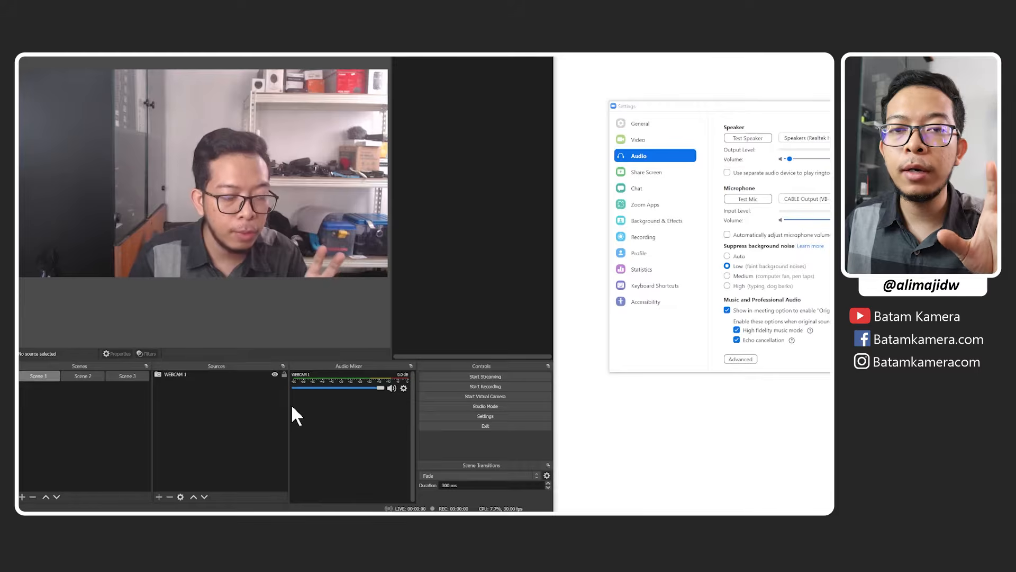
{"action": "left_click", "coordinate": [465, 417]}
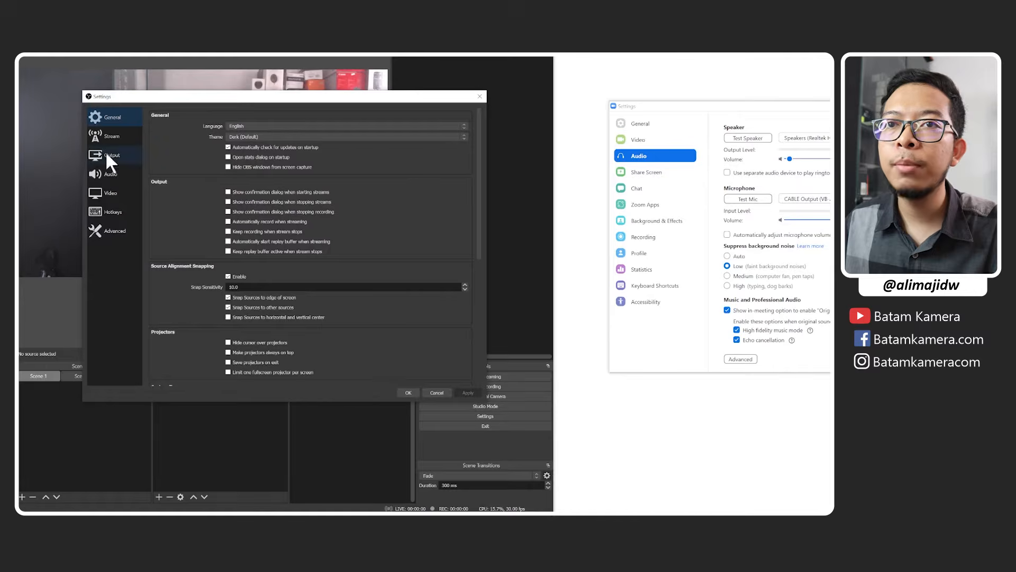
{"action": "left_click", "coordinate": [119, 175]}
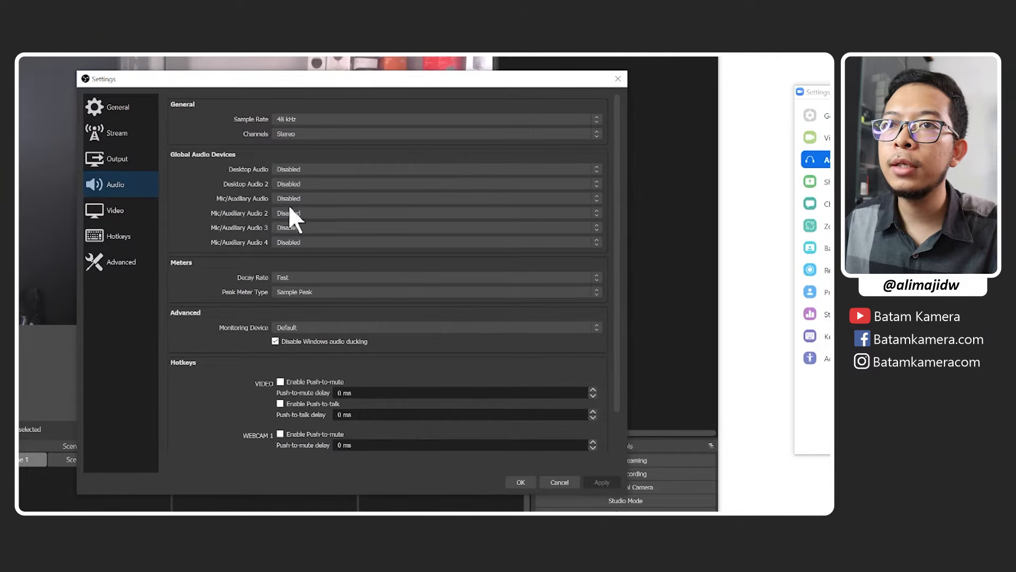
{"action": "left_click", "coordinate": [312, 199]}
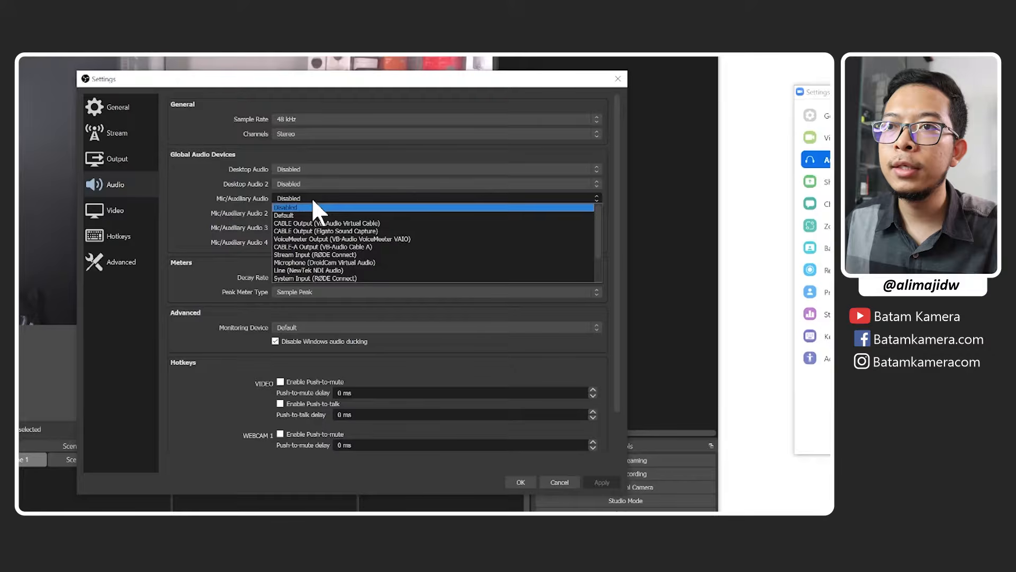
{"action": "scroll", "coordinate": [355, 230], "scroll_direction": "down", "scroll_amount": 2}
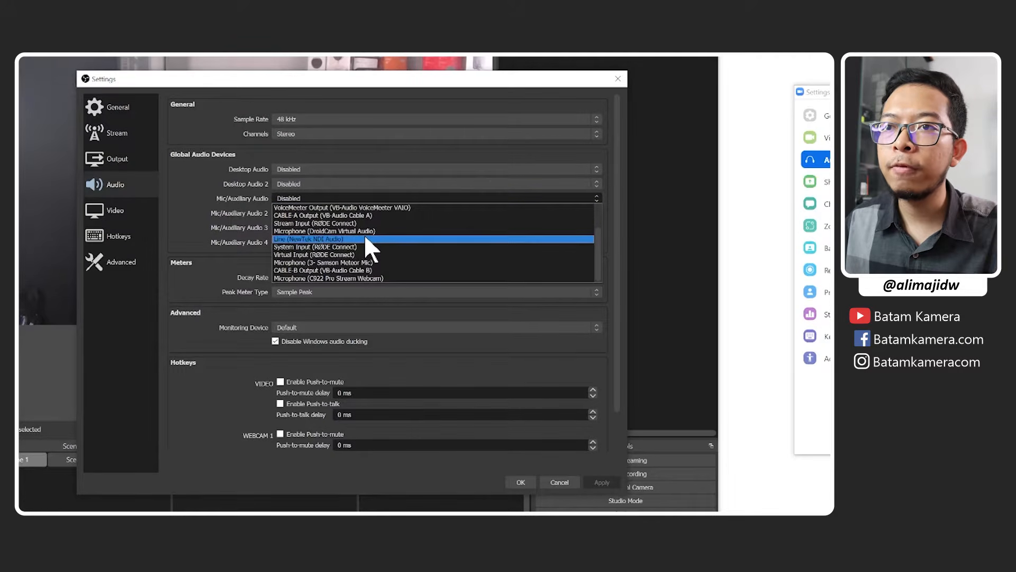
{"action": "left_click", "coordinate": [369, 262]}
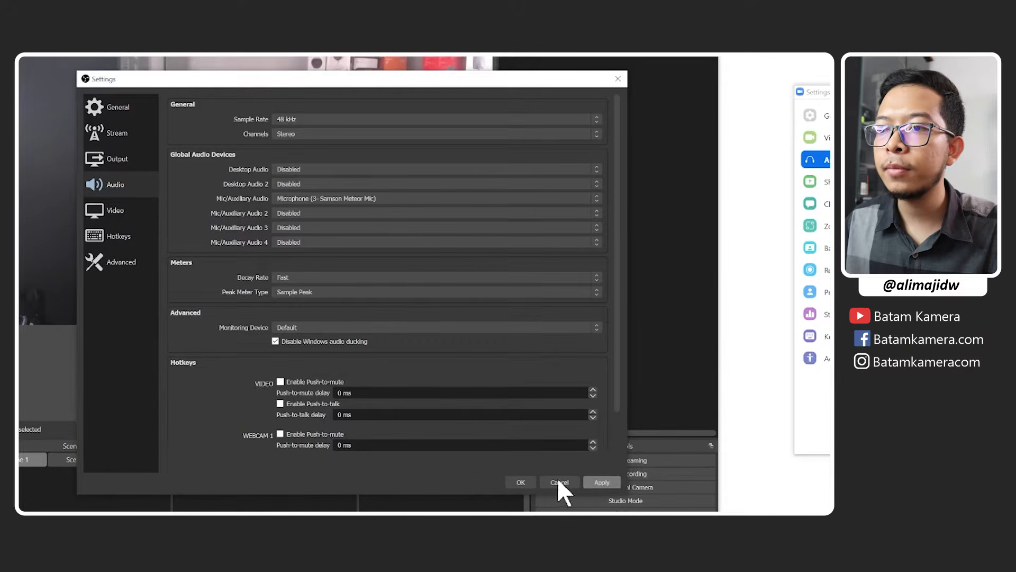
{"action": "left_click", "coordinate": [526, 480]}
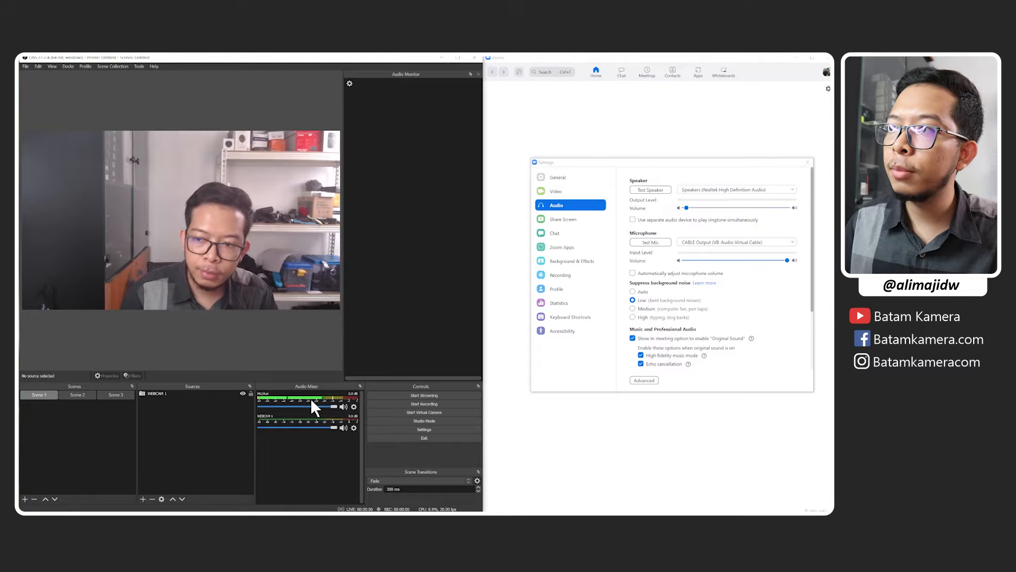
Check which microphone device is selected in Zoom's audio settings and whether its input level responds.
{"action": "left_click", "coordinate": [751, 296]}
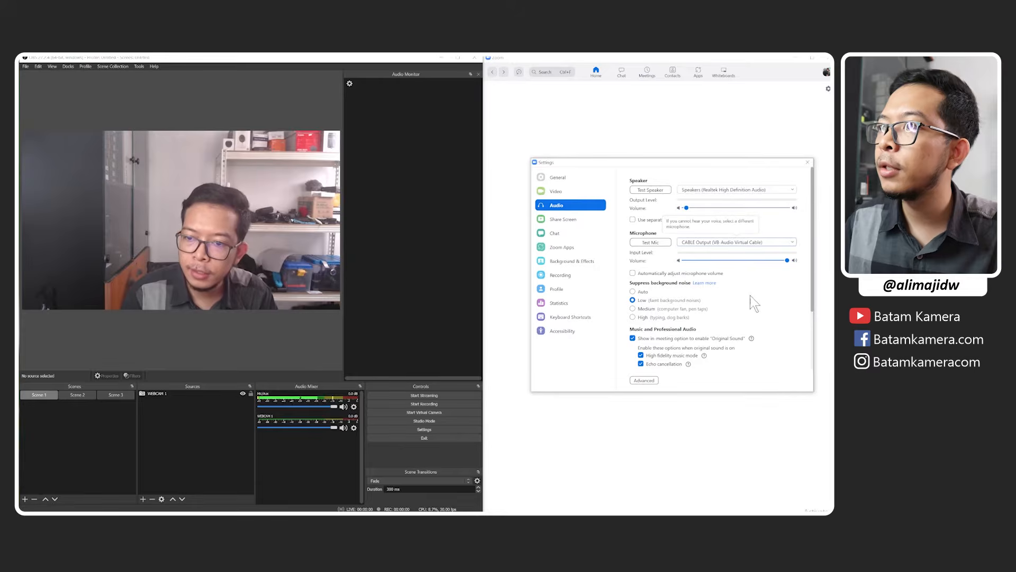
{"action": "left_click", "coordinate": [746, 244]}
{"action": "left_click", "coordinate": [736, 245]}
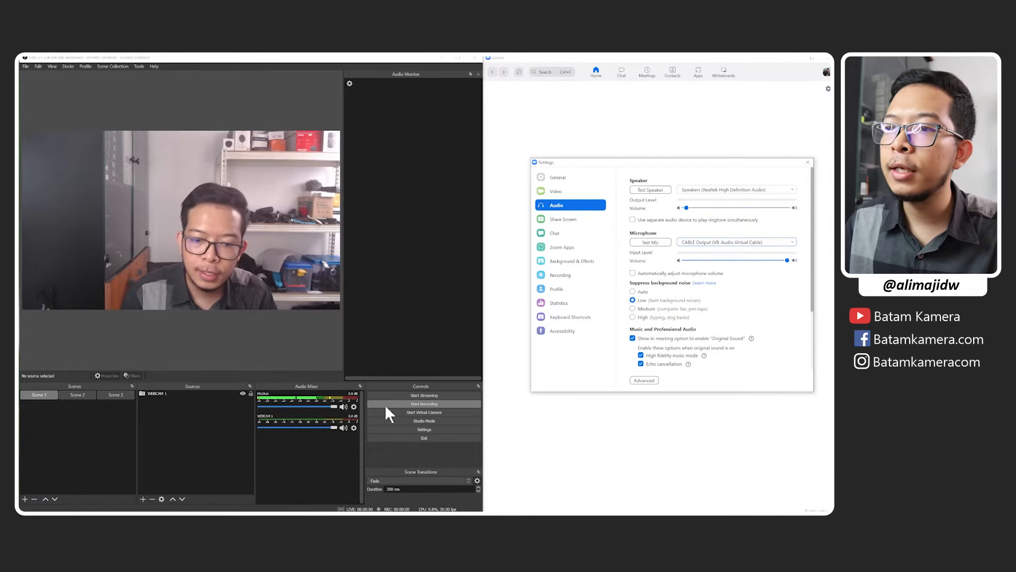
Add an Audio Monitor filter with its default name to the Mic/Aux source.
{"action": "left_click", "coordinate": [354, 407]}
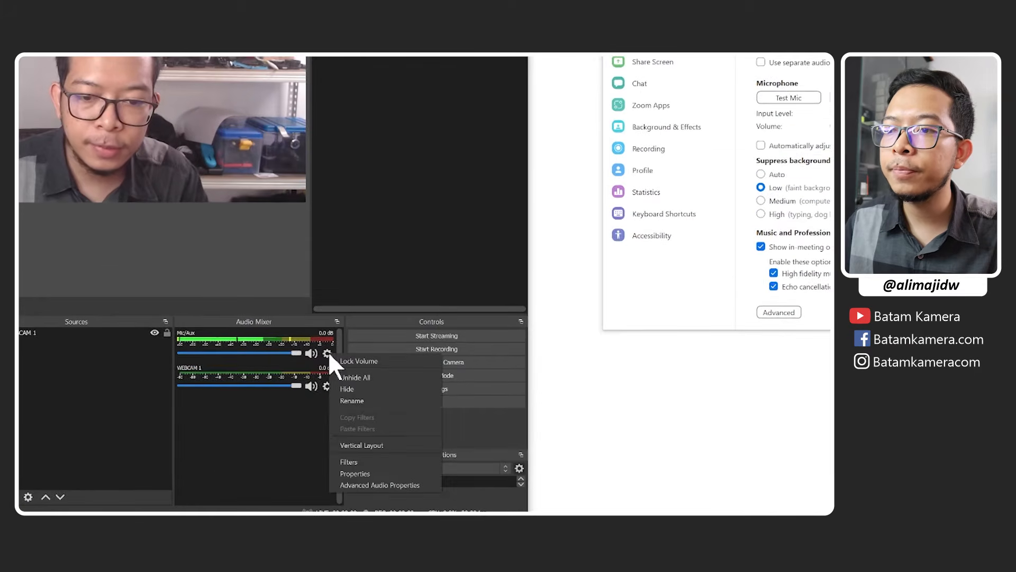
{"action": "left_click", "coordinate": [361, 462]}
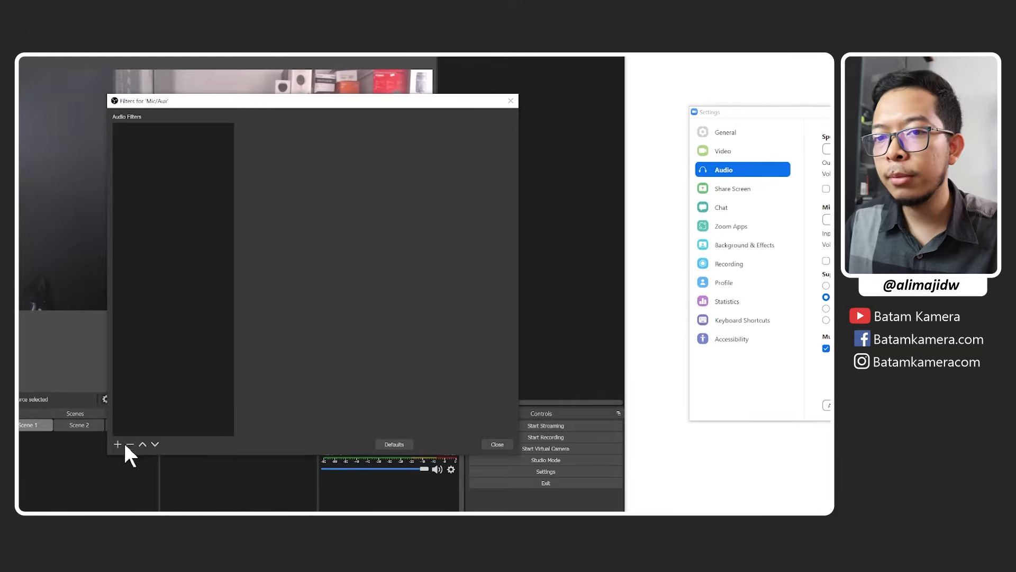
{"action": "left_click", "coordinate": [117, 444]}
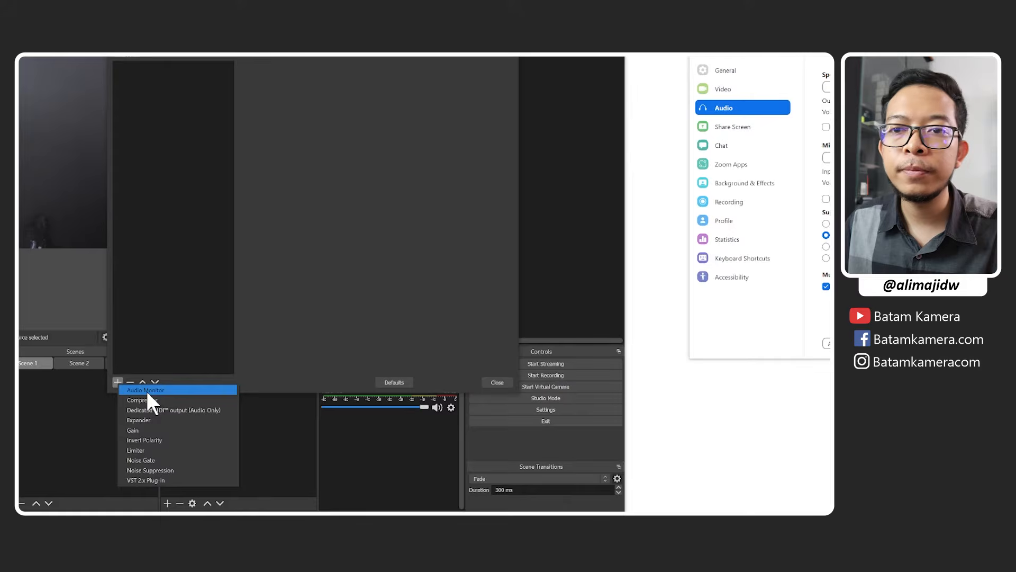
{"action": "left_click", "coordinate": [147, 391]}
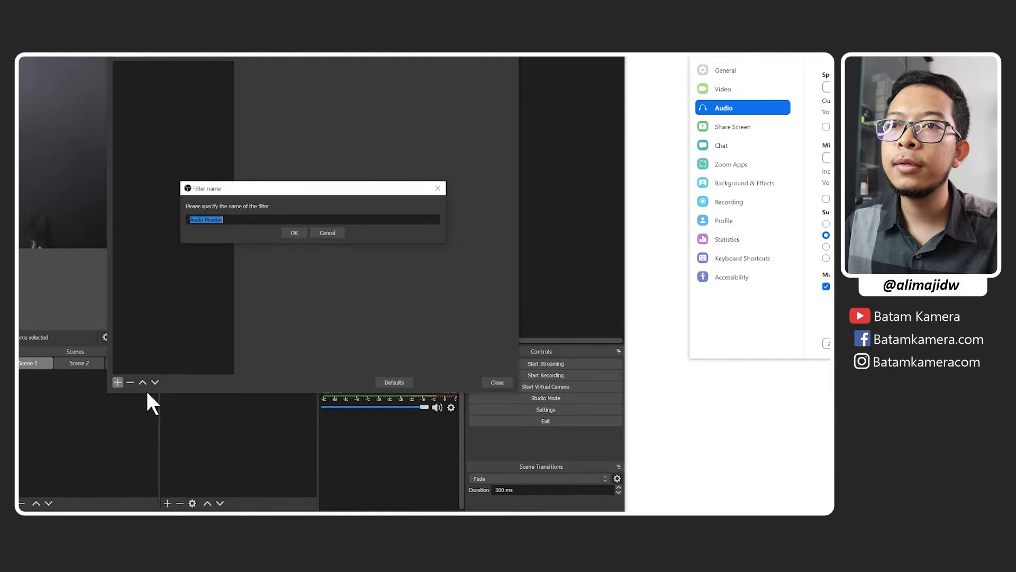
{"action": "left_click", "coordinate": [289, 234]}
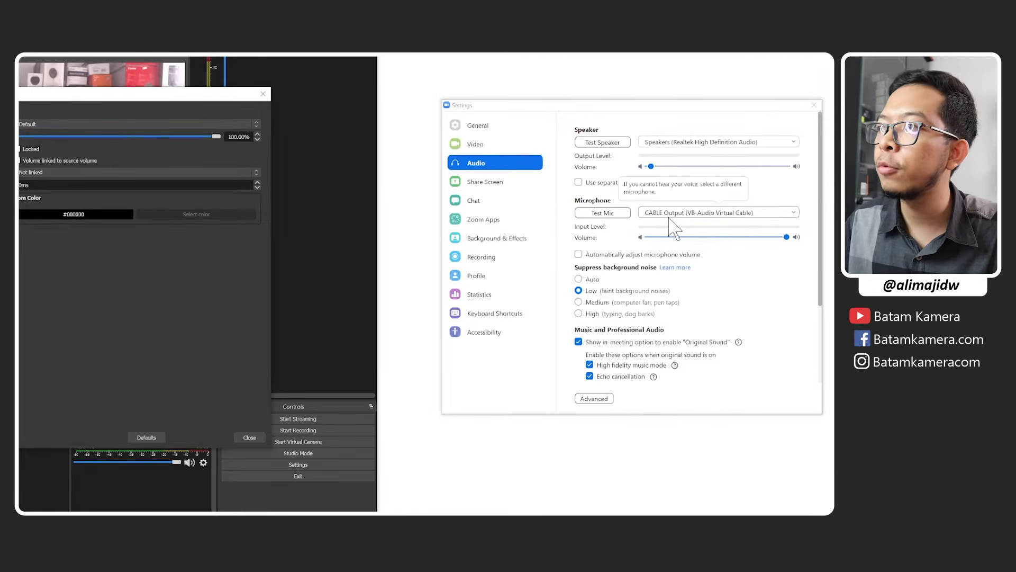
Set the Mic/Aux Audio Monitor filter's device to Speakers (VB-Audio Virtual Cable) and close the filters window.
{"action": "left_click", "coordinate": [91, 123]}
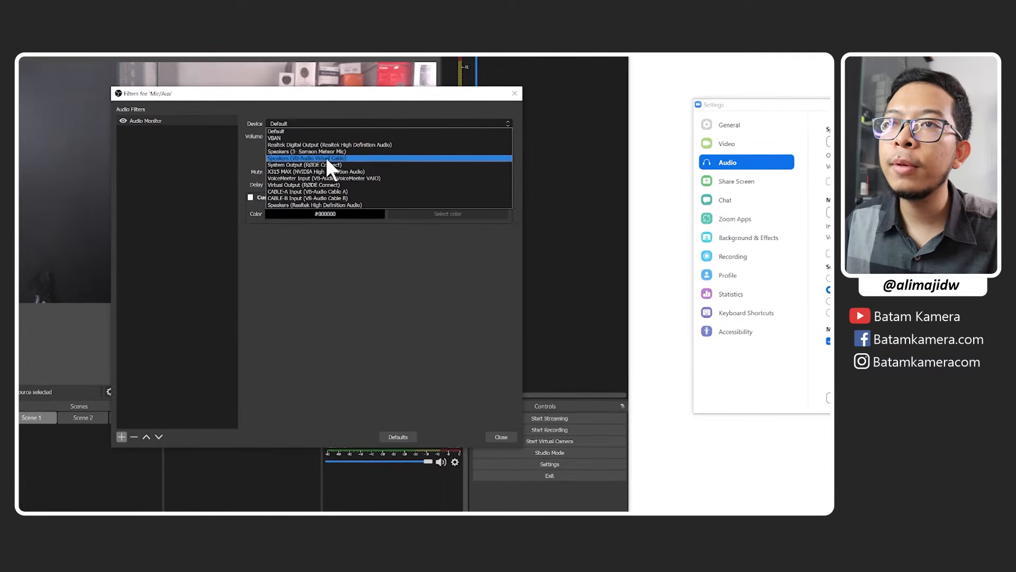
{"action": "left_click", "coordinate": [325, 158]}
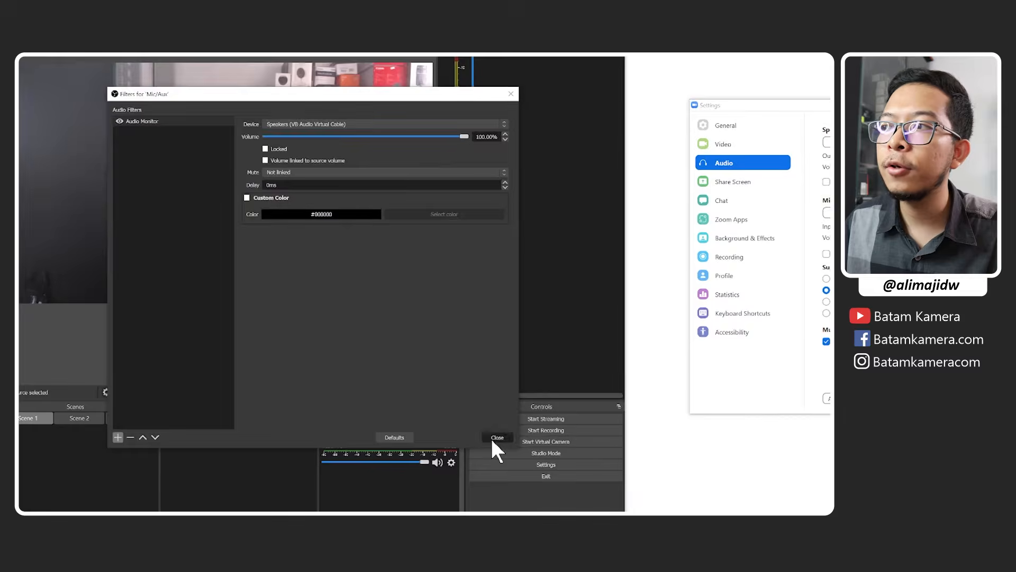
{"action": "left_click", "coordinate": [493, 438]}
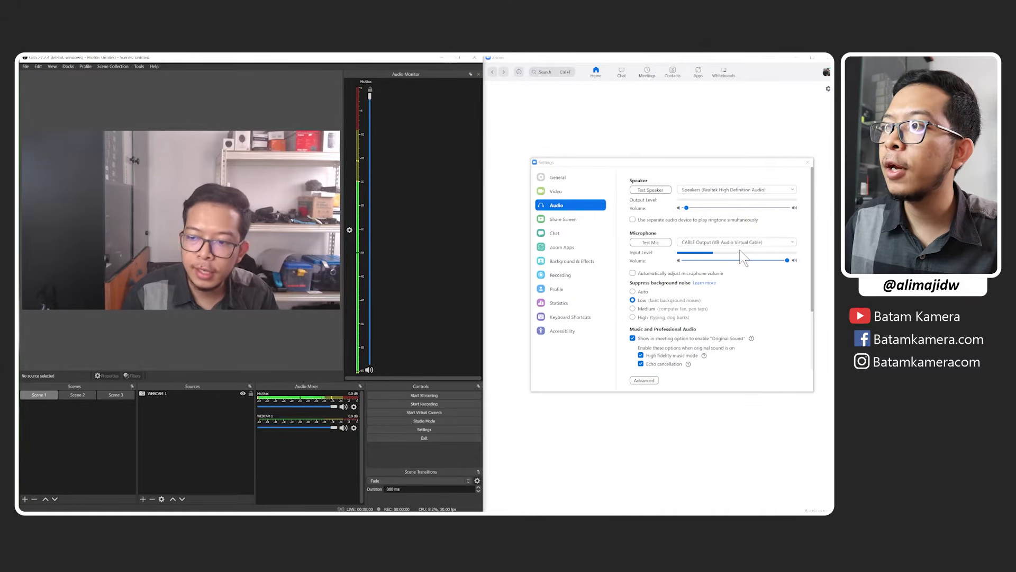
Switch to Scene 2 and back to Scene 1, and test the Mic/Aux monitor volume by lowering it and restoring it to full.
{"action": "left_click", "coordinate": [87, 390]}
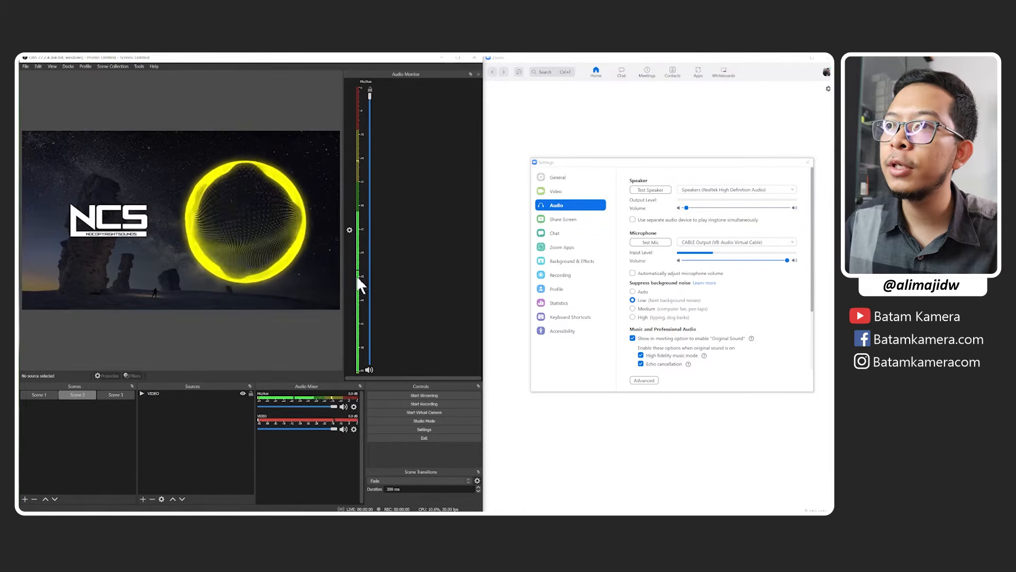
{"action": "left_click", "coordinate": [51, 401]}
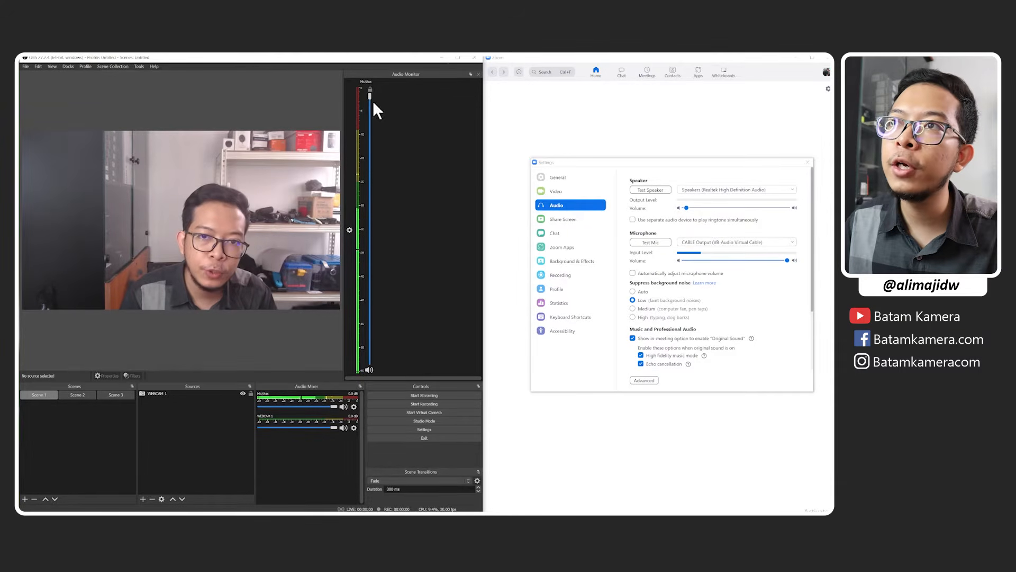
{"action": "left_click_drag", "start_coordinate": [370, 94], "coordinate": [373, 175]}
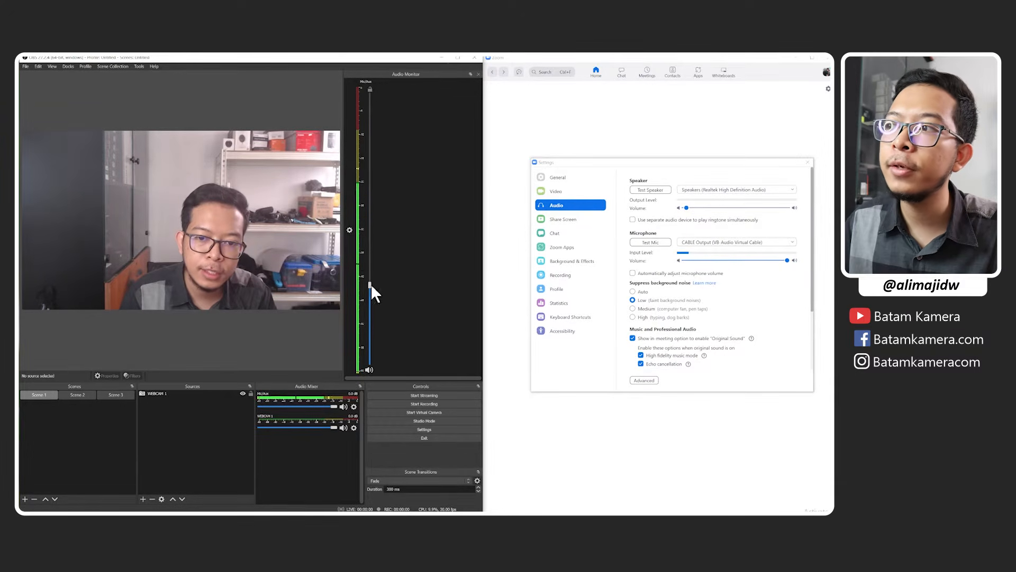
{"action": "left_click_drag", "start_coordinate": [371, 284], "coordinate": [370, 83]}
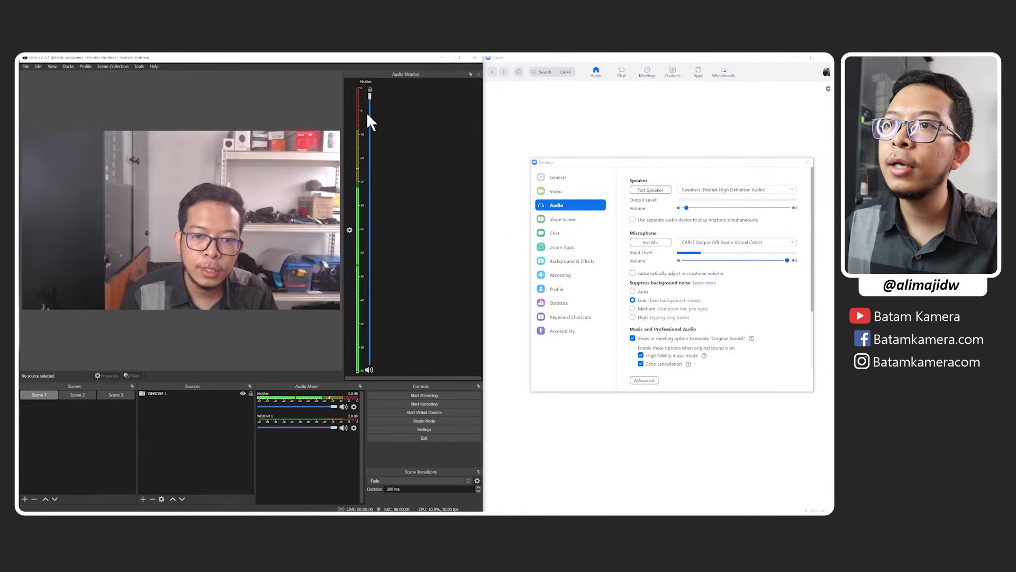
Link the Mic/Aux Audio Monitor filter's volume to the source volume and close the filters window.
{"action": "left_click", "coordinate": [354, 406]}
{"action": "left_click", "coordinate": [382, 475]}
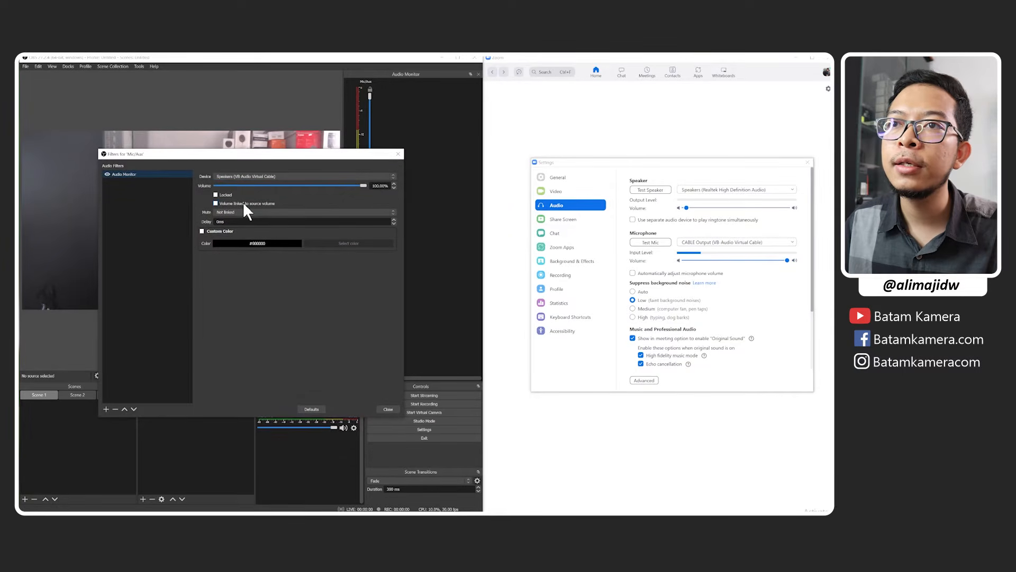
{"action": "left_click", "coordinate": [387, 409]}
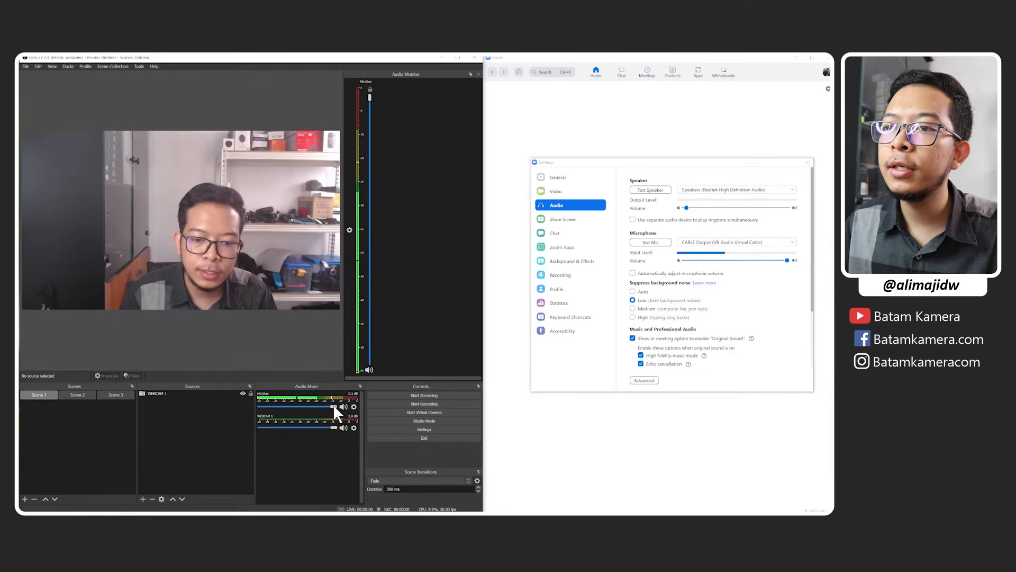
Test the linked Mic/Aux volume by lowering the mixer and monitor faders slightly and returning them to 0.0 dB.
{"action": "mouse_move", "coordinate": [332, 405]}
{"action": "left_mouse_down"}
{"action": "mouse_move", "coordinate": [311, 402]}
{"action": "mouse_move", "coordinate": [347, 348]}
{"action": "mouse_move", "coordinate": [316, 402]}
{"action": "mouse_move", "coordinate": [323, 407]}
{"action": "mouse_move", "coordinate": [302, 402]}
{"action": "mouse_move", "coordinate": [329, 405]}
{"action": "left_mouse_up"}
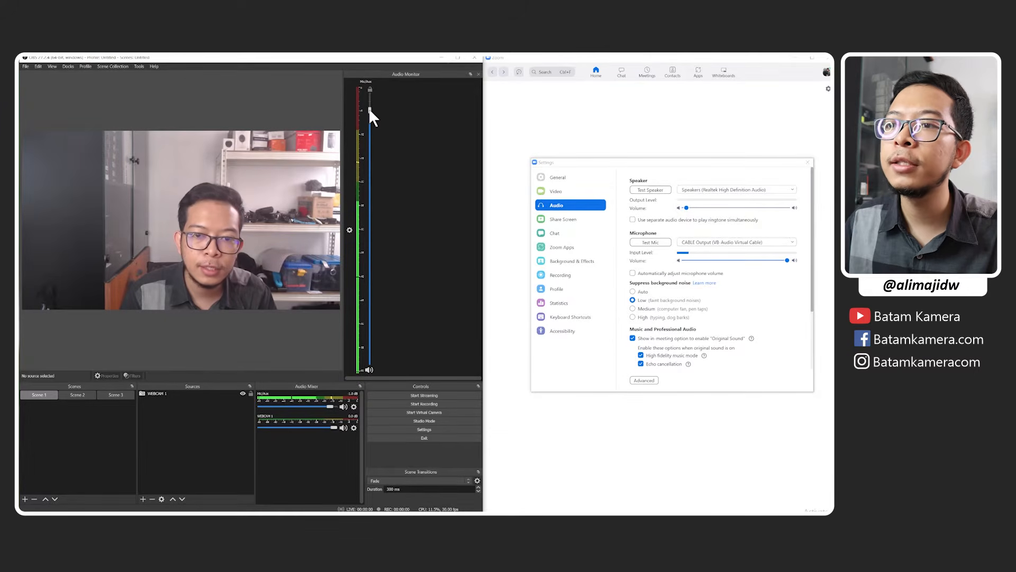
{"action": "left_click_drag", "start_coordinate": [370, 110], "coordinate": [370, 94]}
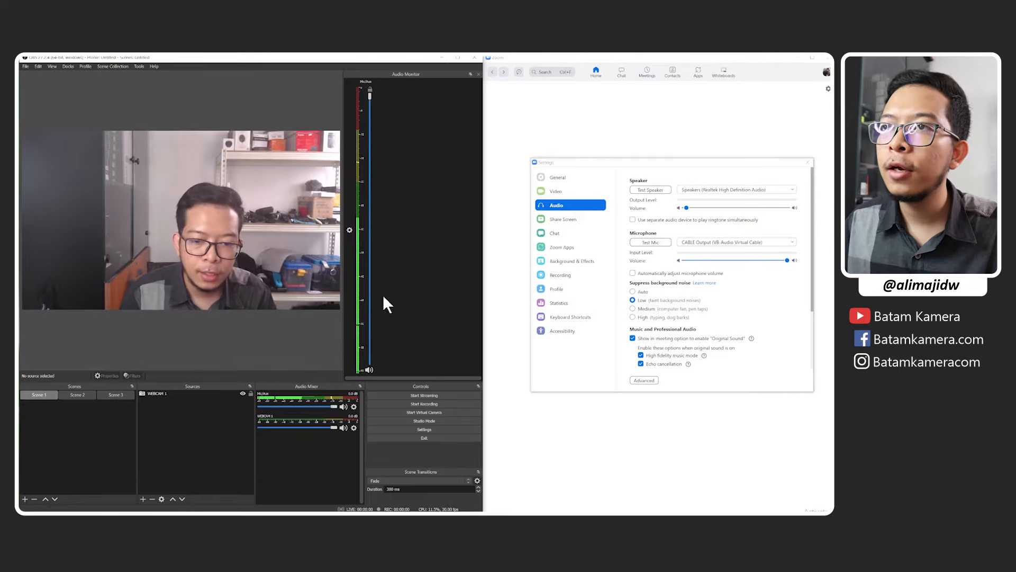
{"action": "left_click_drag", "start_coordinate": [369, 96], "coordinate": [370, 98]}
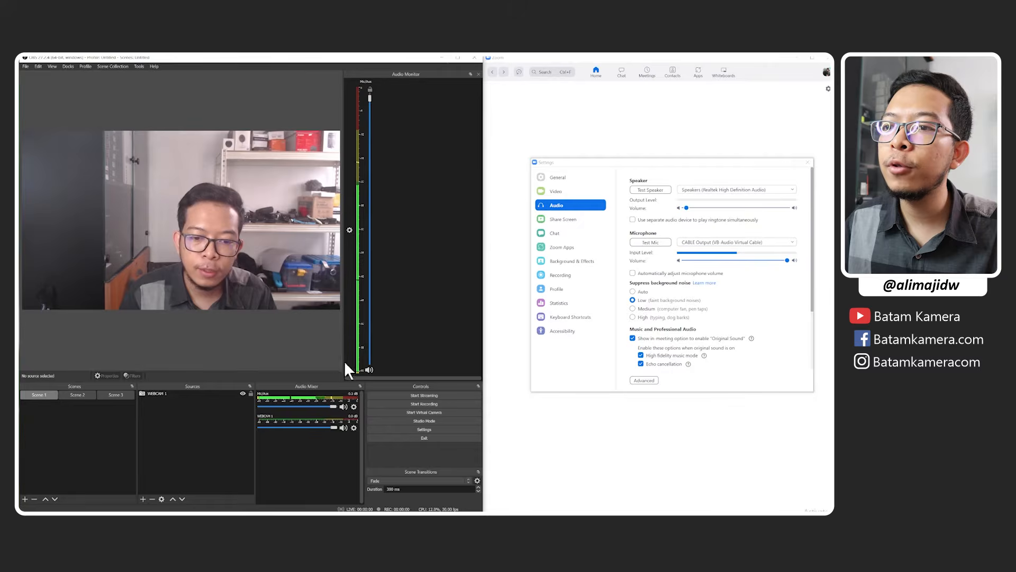
{"action": "left_click_drag", "start_coordinate": [332, 407], "coordinate": [354, 406]}
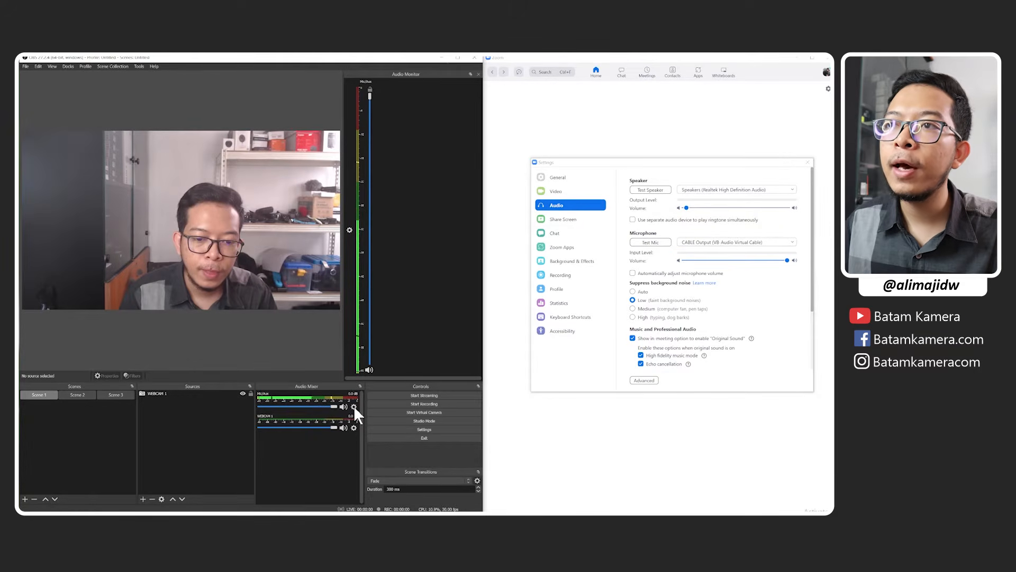
{"action": "mouse_move", "coordinate": [370, 95]}
{"action": "left_mouse_down"}
{"action": "mouse_move", "coordinate": [372, 116]}
{"action": "mouse_move", "coordinate": [373, 101]}
{"action": "left_mouse_up"}
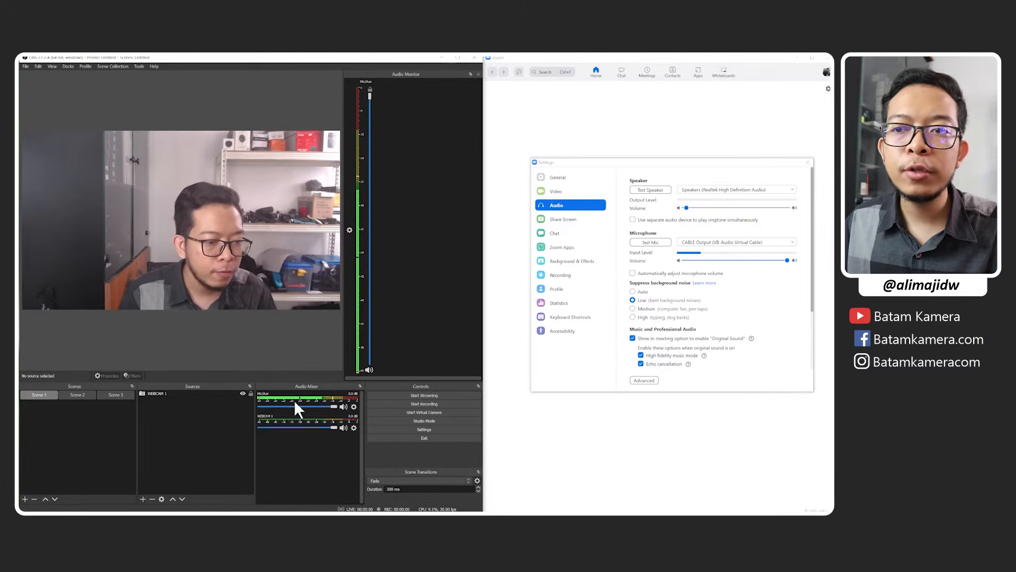
Switch to Scene 2 and add an Audio Monitor filter with its default name to the VIDEO source.
{"action": "left_click", "coordinate": [85, 393]}
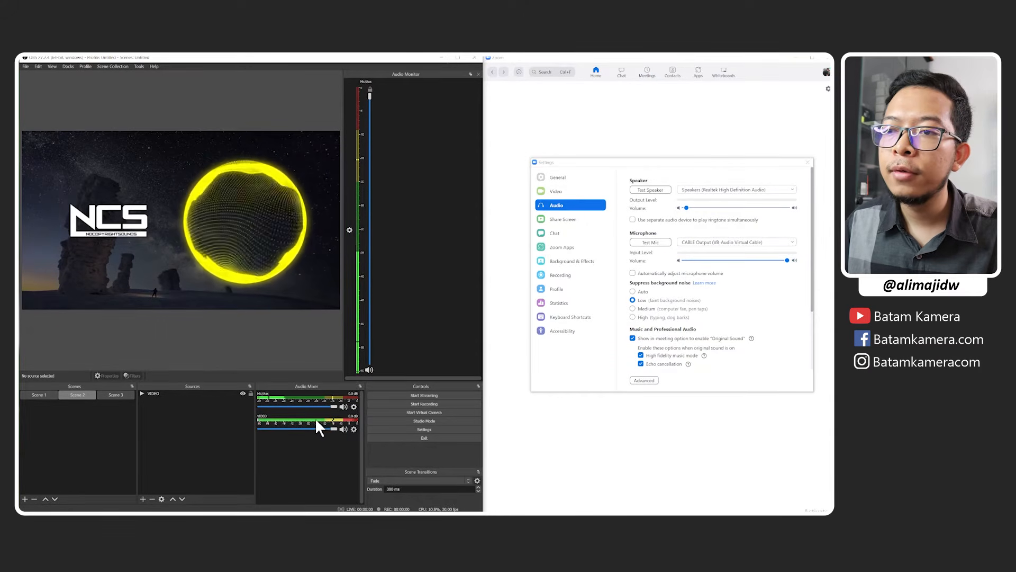
{"action": "left_click", "coordinate": [353, 429]}
{"action": "left_click", "coordinate": [373, 504]}
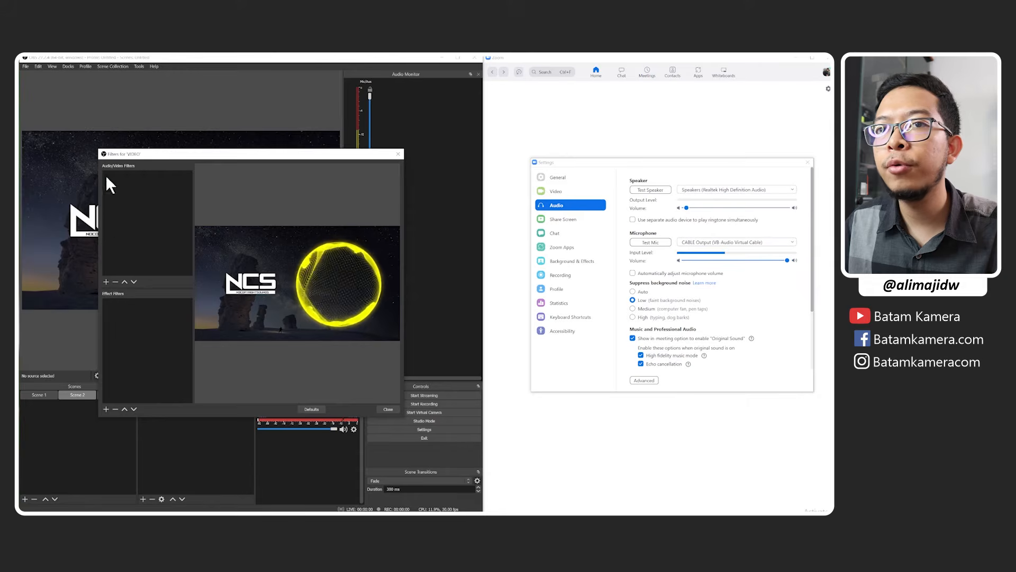
{"action": "left_click", "coordinate": [106, 281]}
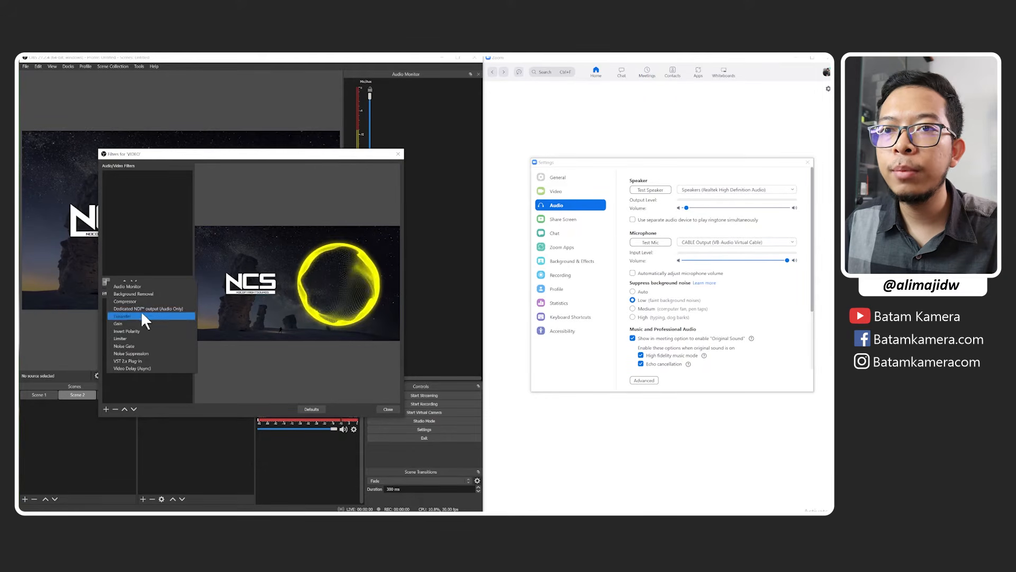
{"action": "left_click", "coordinate": [144, 289]}
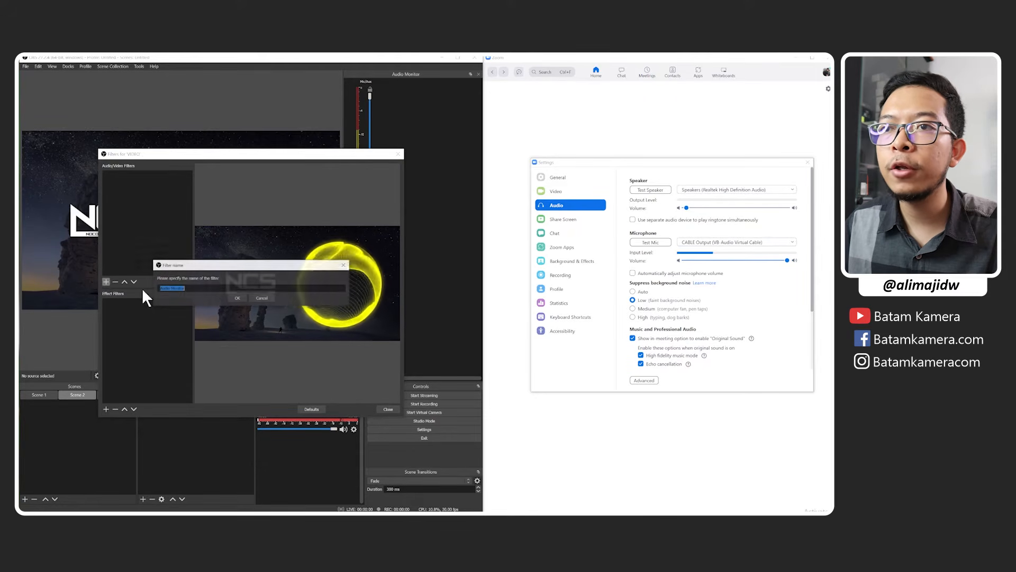
{"action": "left_click", "coordinate": [237, 298]}
Set the VIDEO Audio Monitor filter's device to Speakers (VB-Audio Virtual Cable) and link its volume to the source volume.
{"action": "left_click", "coordinate": [257, 265]}
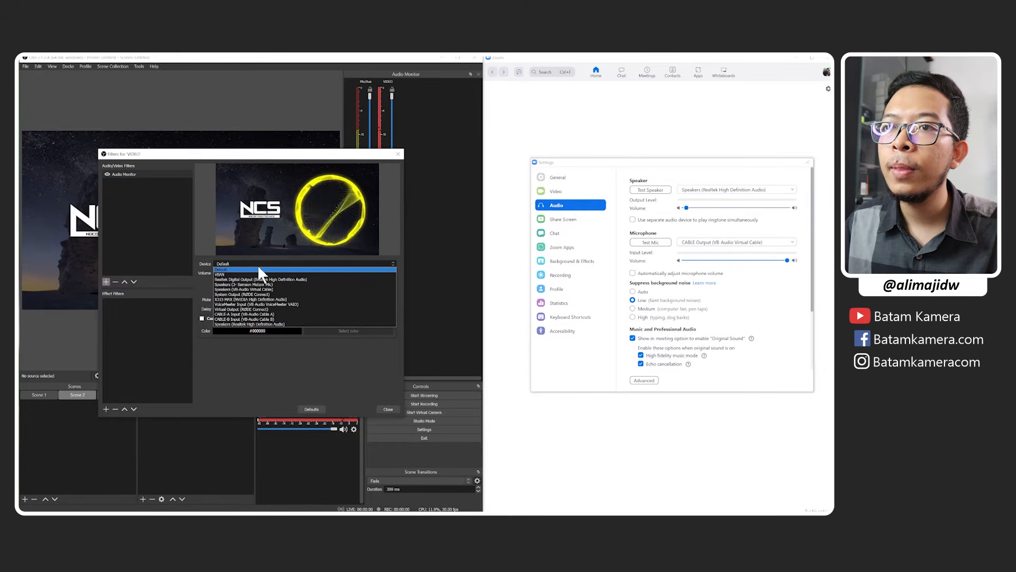
{"action": "left_click", "coordinate": [269, 289]}
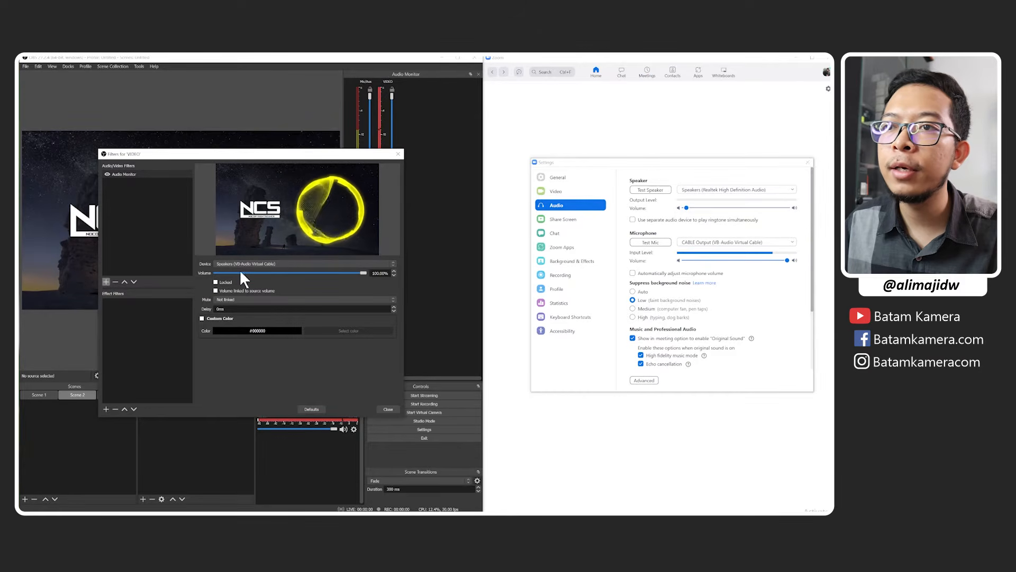
{"action": "left_click", "coordinate": [216, 291]}
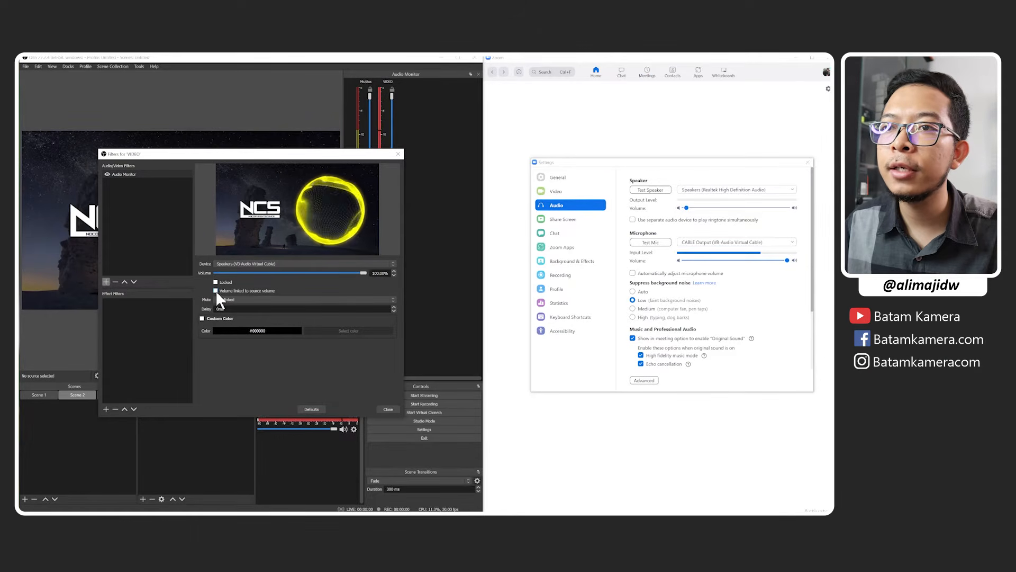
Close the VIDEO filters window and test the linked VIDEO and Mic/Aux faders in Scenes 2 and 3, returning both to 0.0 dB.
{"action": "left_click", "coordinate": [387, 409]}
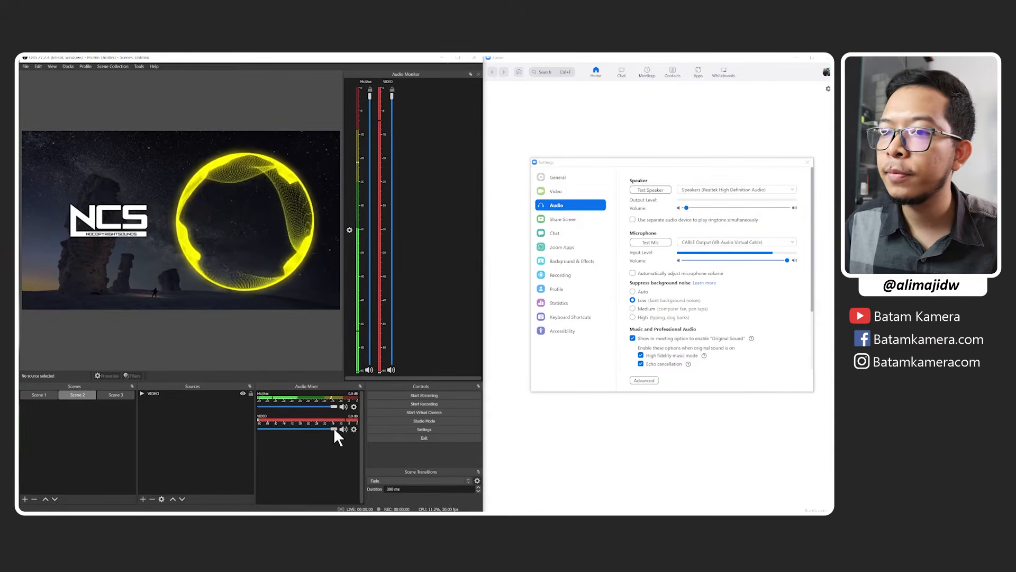
{"action": "mouse_move", "coordinate": [333, 429]}
{"action": "left_mouse_down"}
{"action": "mouse_move", "coordinate": [262, 435]}
{"action": "mouse_move", "coordinate": [322, 436]}
{"action": "left_mouse_up"}
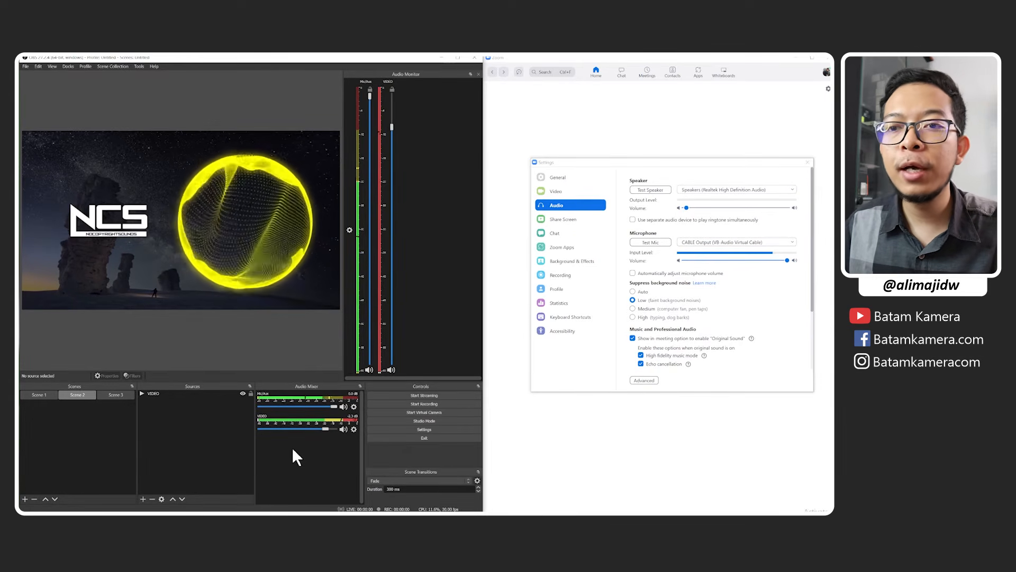
{"action": "left_click", "coordinate": [121, 395]}
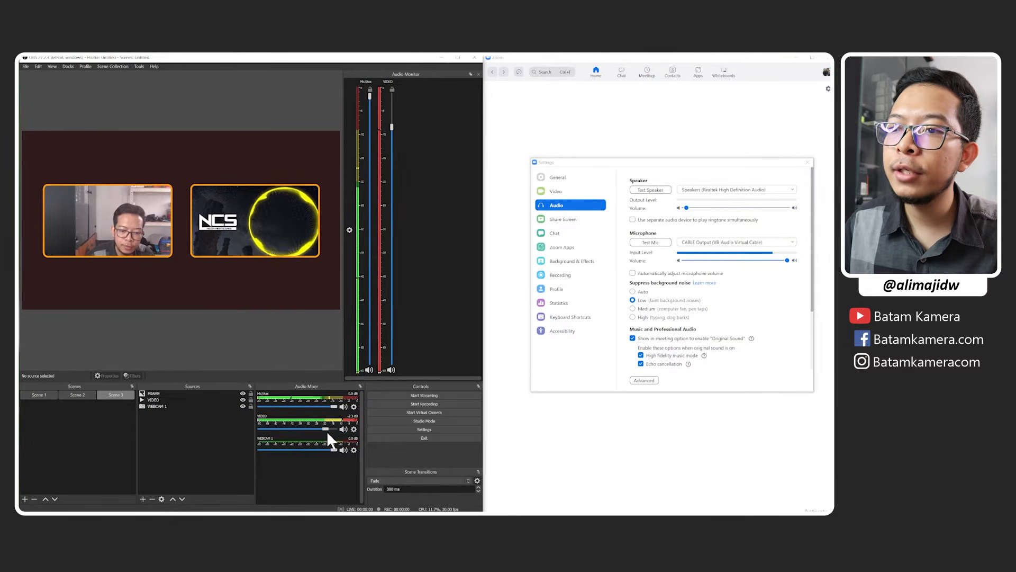
{"action": "left_click_drag", "start_coordinate": [326, 428], "coordinate": [258, 431]}
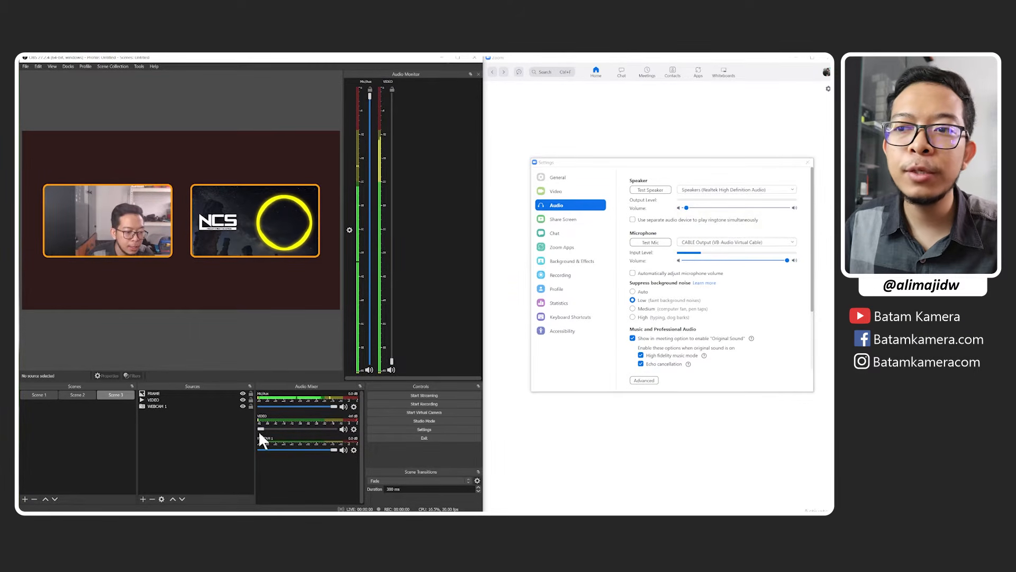
{"action": "left_click_drag", "start_coordinate": [259, 431], "coordinate": [265, 407]}
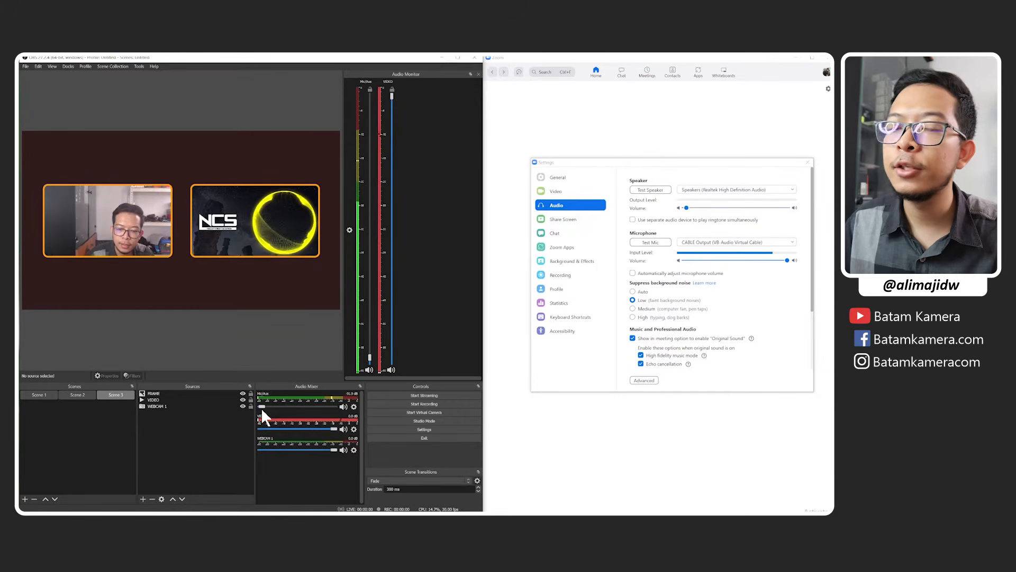
{"action": "left_click_drag", "start_coordinate": [262, 408], "coordinate": [333, 405]}
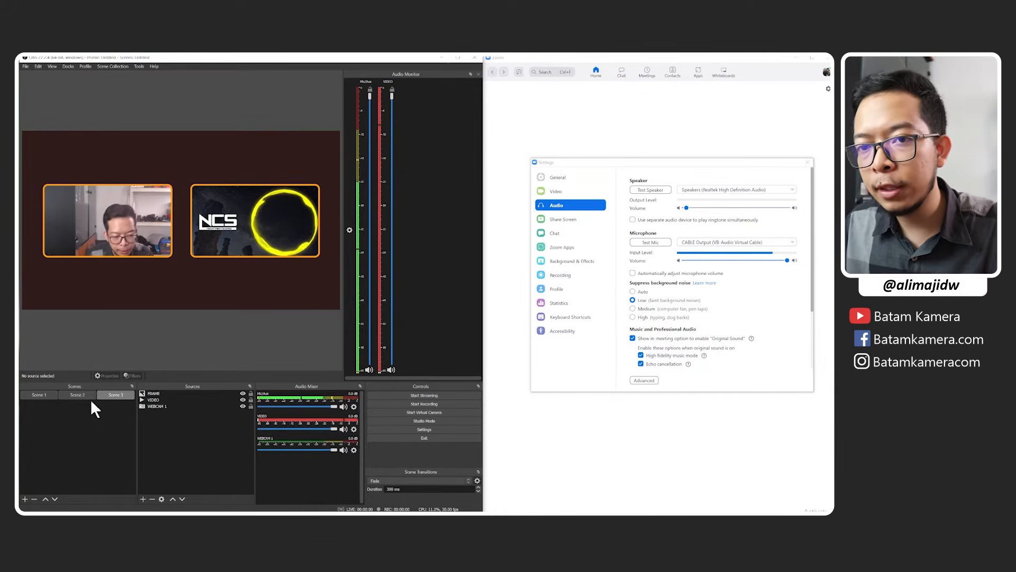
Check the audio monitor meters across Scenes 2, 1 and 3, select Scene 3's VIDEO source, and return to Scene 2.
{"action": "left_click", "coordinate": [76, 395]}
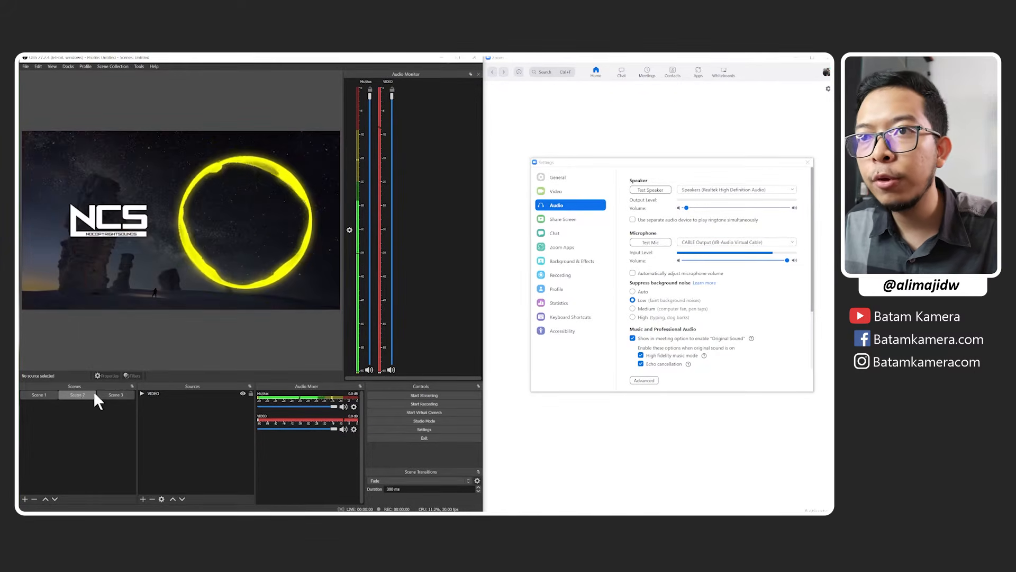
{"action": "left_click", "coordinate": [50, 393]}
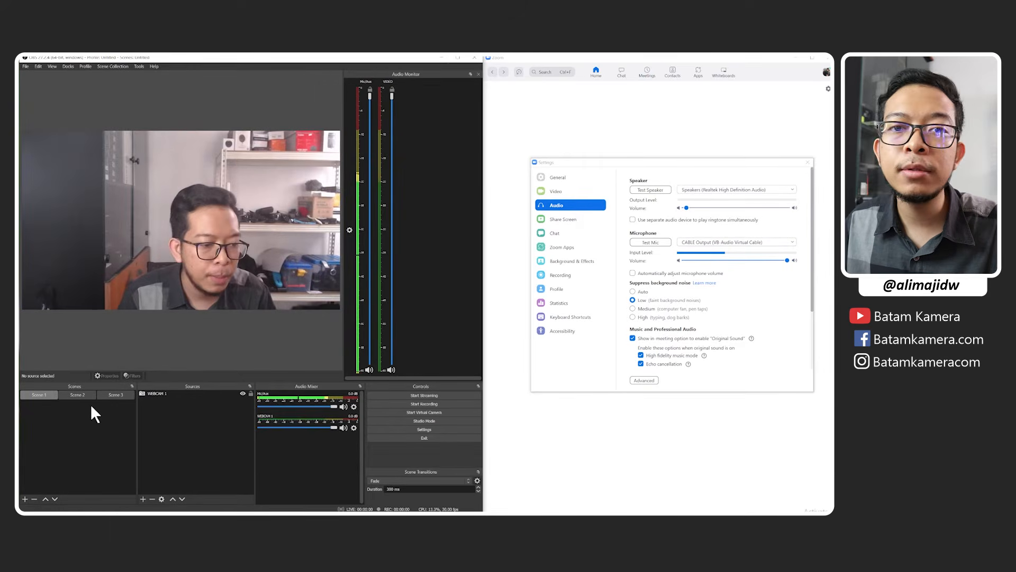
{"action": "left_click", "coordinate": [125, 394]}
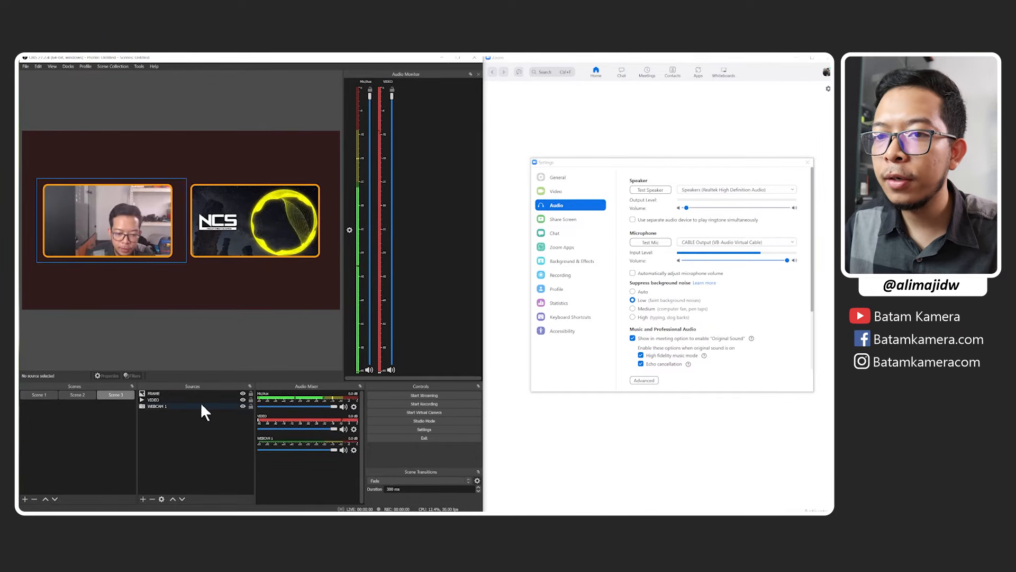
{"action": "left_click", "coordinate": [169, 400]}
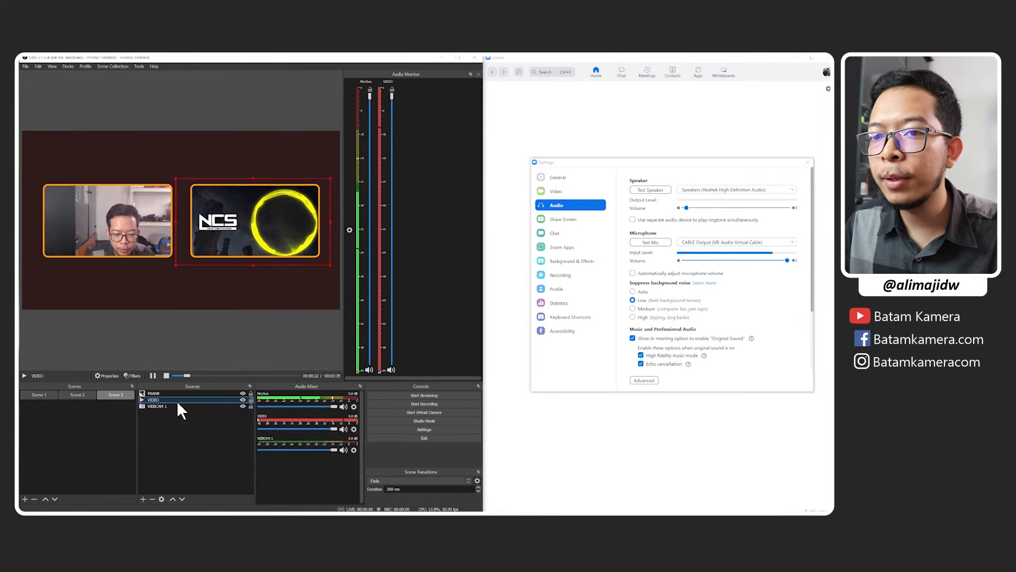
{"action": "left_click", "coordinate": [77, 396]}
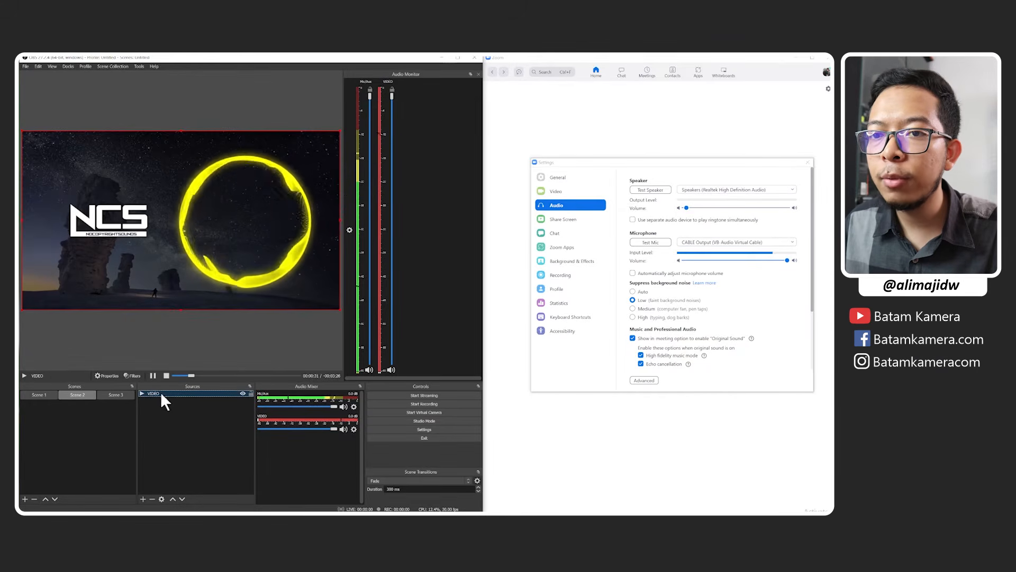
Try Monitor and Output for the VIDEO source in Advanced Audio Properties, restore Monitor Off, and close the window.
{"action": "left_click", "coordinate": [354, 428]}
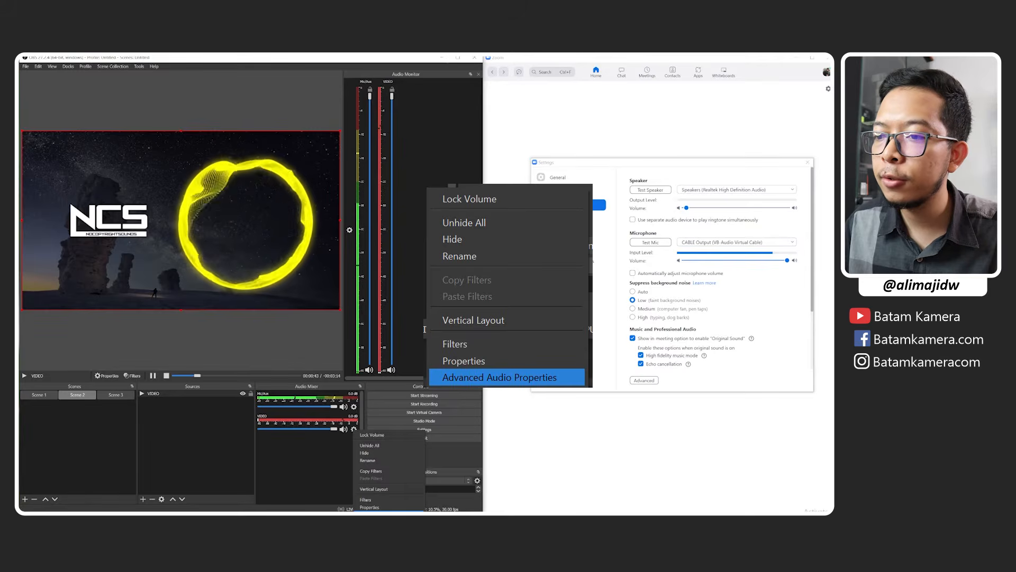
{"action": "left_click", "coordinate": [389, 511]}
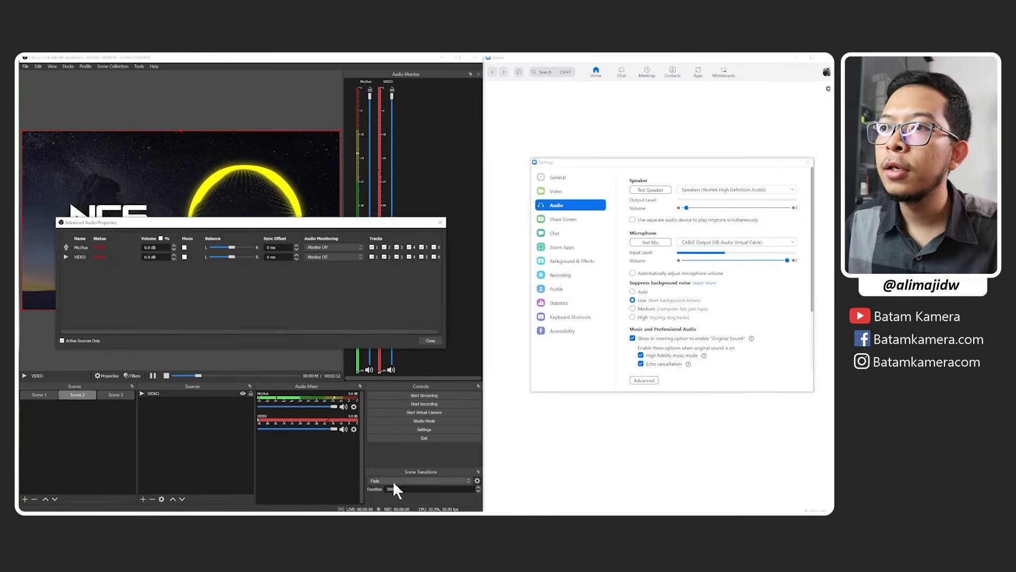
{"action": "left_click", "coordinate": [319, 257]}
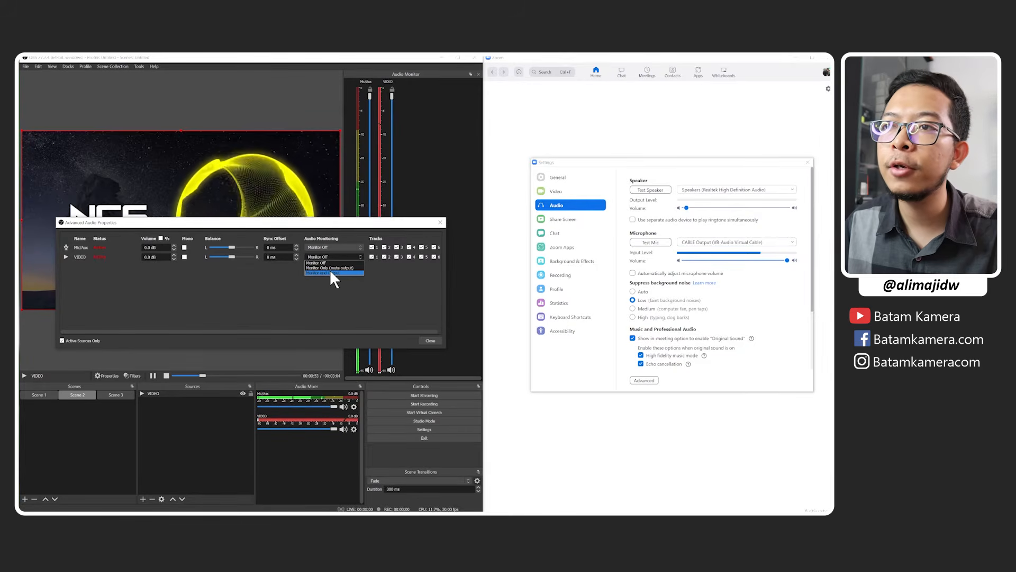
{"action": "left_click", "coordinate": [331, 272]}
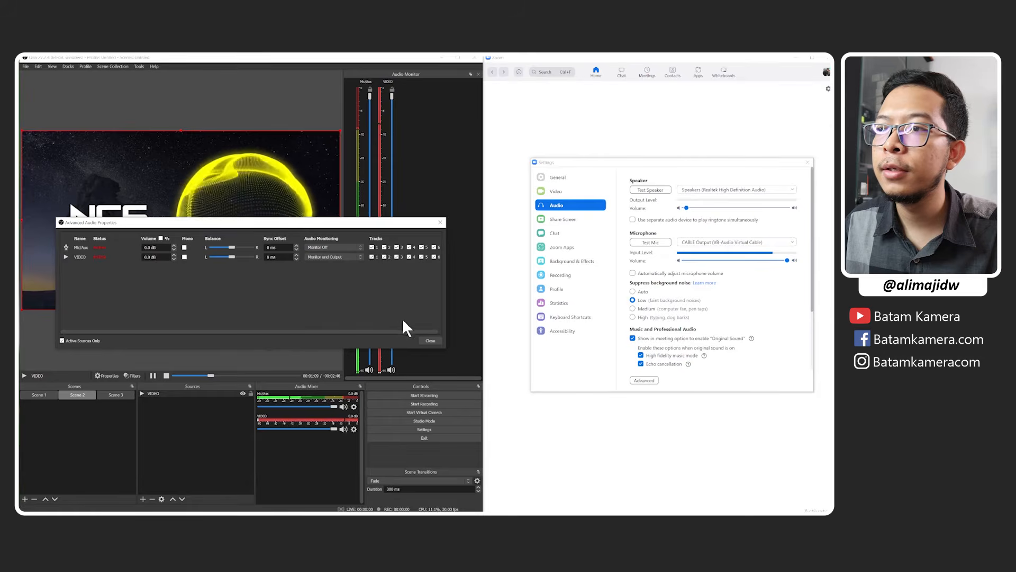
{"action": "left_click", "coordinate": [338, 259]}
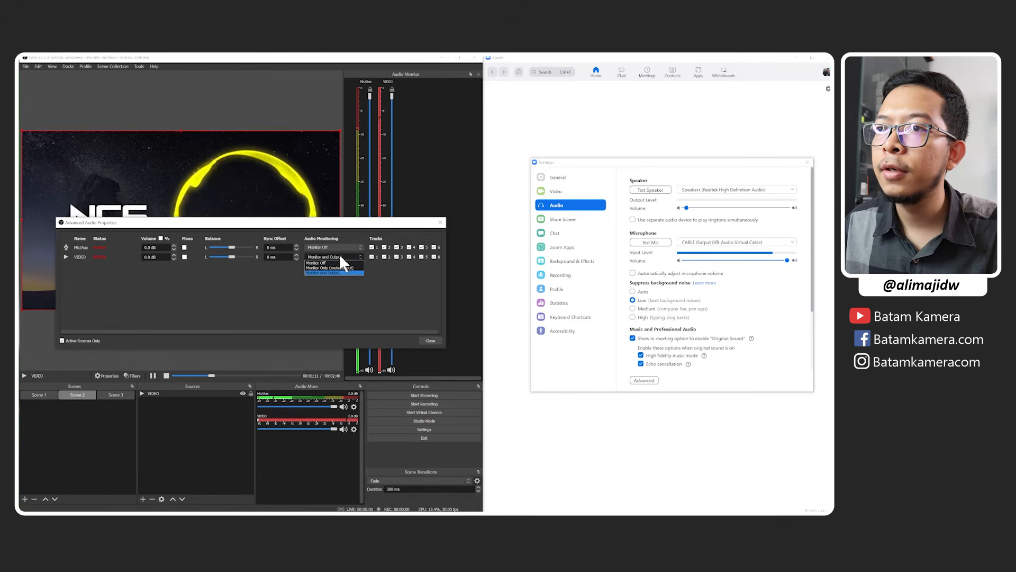
{"action": "left_click", "coordinate": [334, 263]}
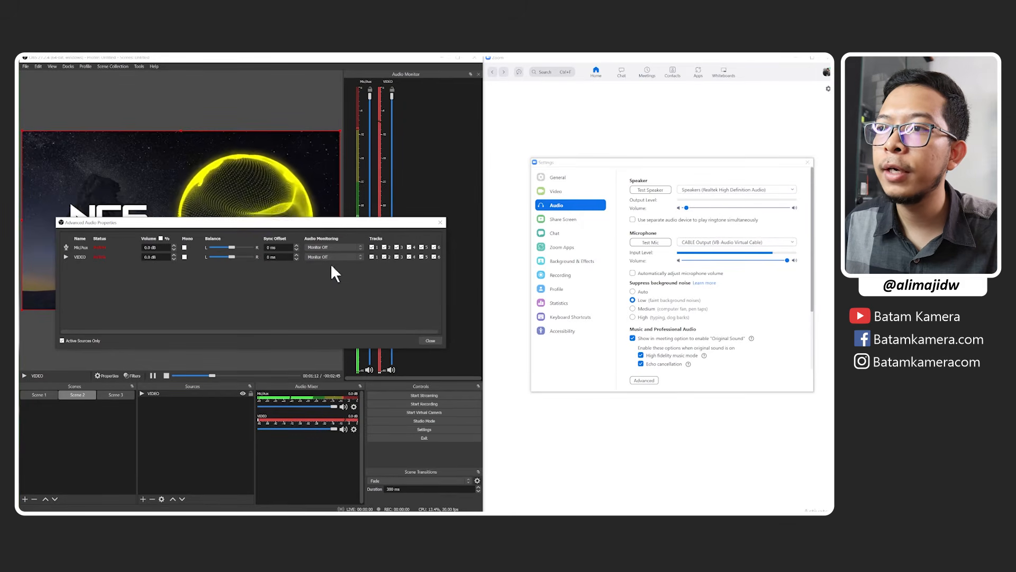
{"action": "left_click", "coordinate": [424, 340]}
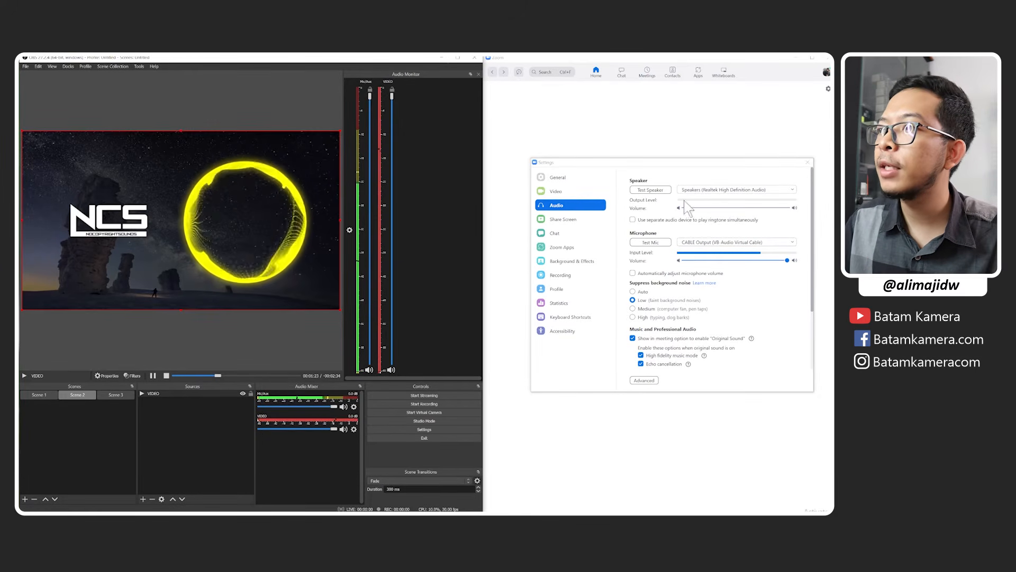
Examine the available speaker devices in Zoom's audio settings without changing the selection.
{"action": "left_click", "coordinate": [701, 189]}
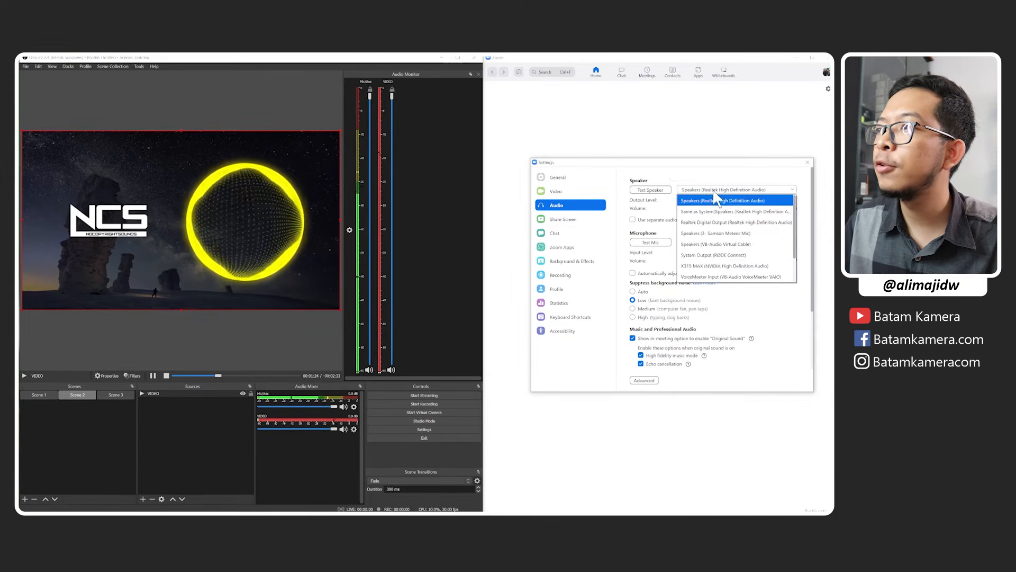
{"action": "left_click", "coordinate": [748, 187]}
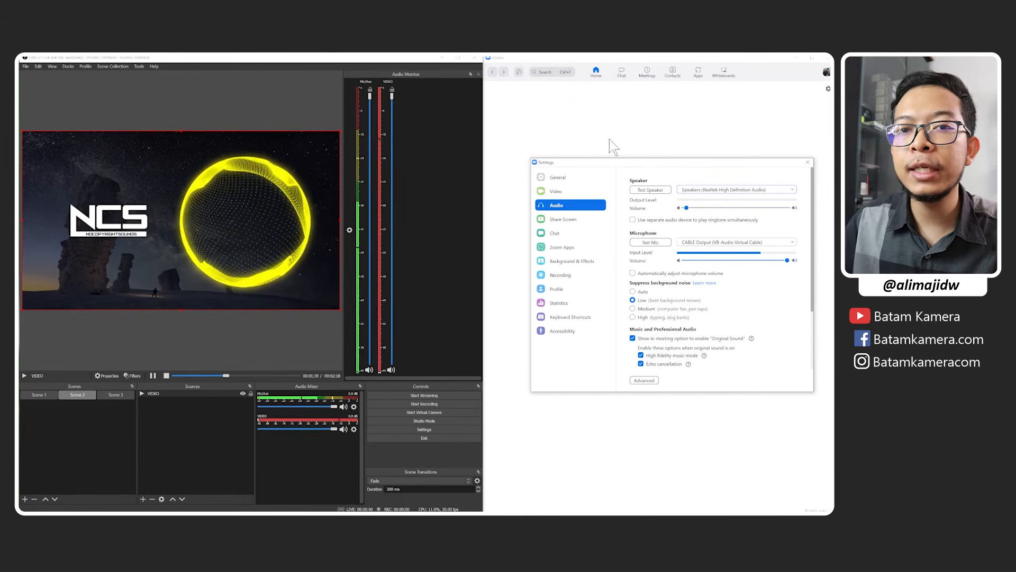
Show Zoom's video settings with its camera preview and start the virtual camera in OBS.
{"action": "left_click", "coordinate": [571, 192]}
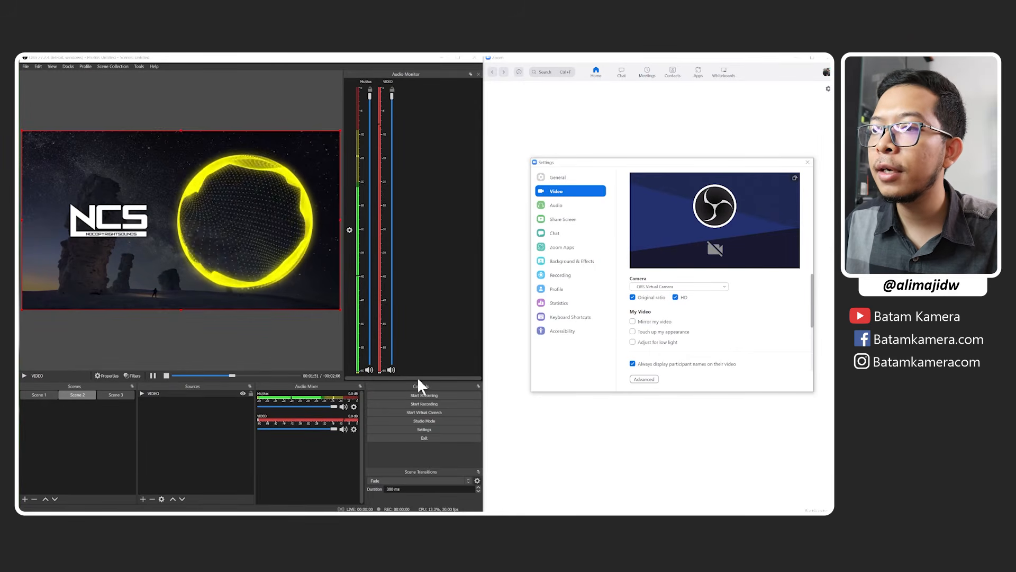
{"action": "left_click", "coordinate": [431, 395]}
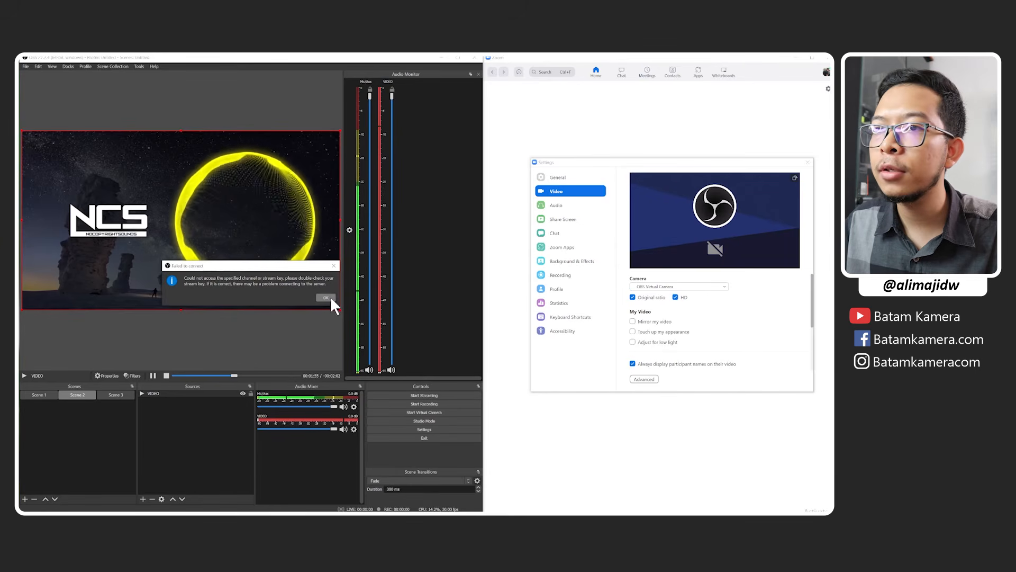
{"action": "left_click", "coordinate": [330, 299]}
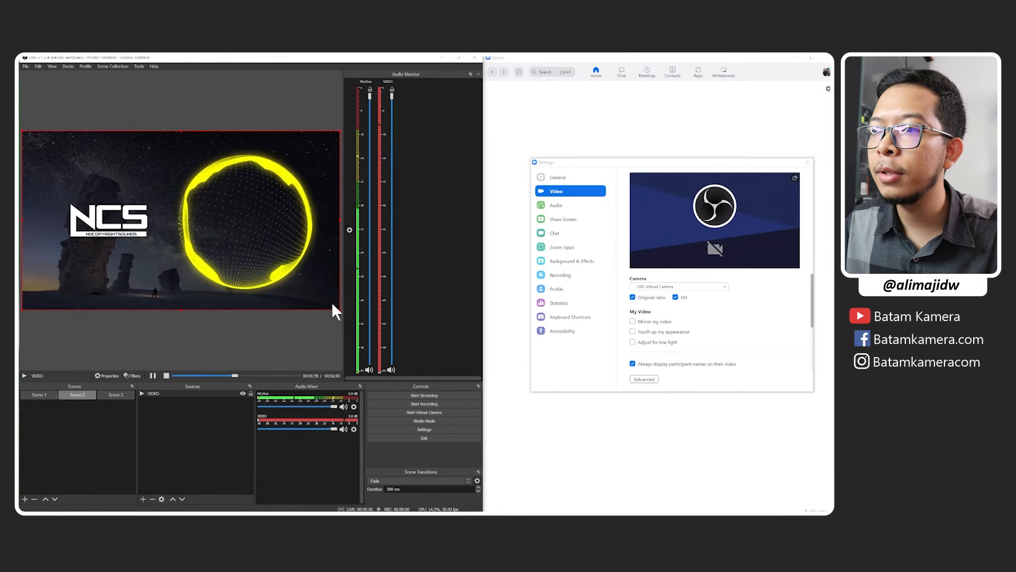
{"action": "left_click", "coordinate": [425, 412]}
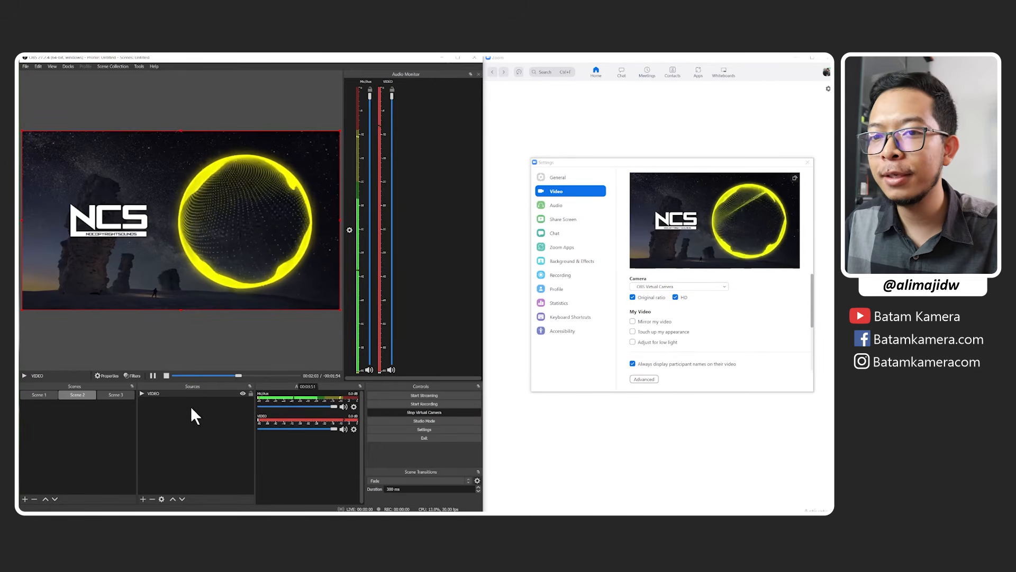
Check the virtual camera feed in Zoom's preview with Scene 3 and Scene 1, and leave Scene 3 active.
{"action": "left_click", "coordinate": [113, 395]}
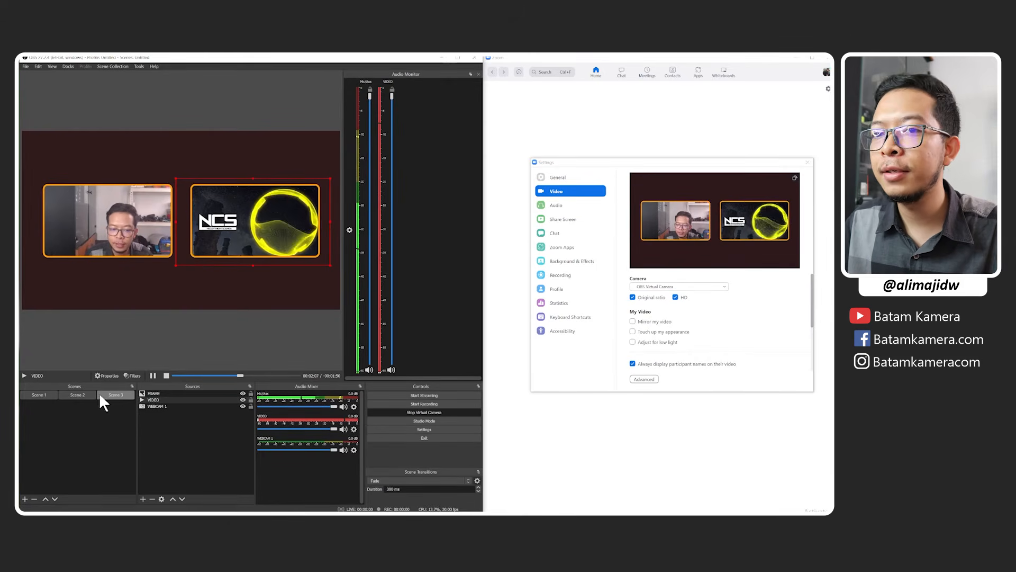
{"action": "left_click", "coordinate": [42, 393]}
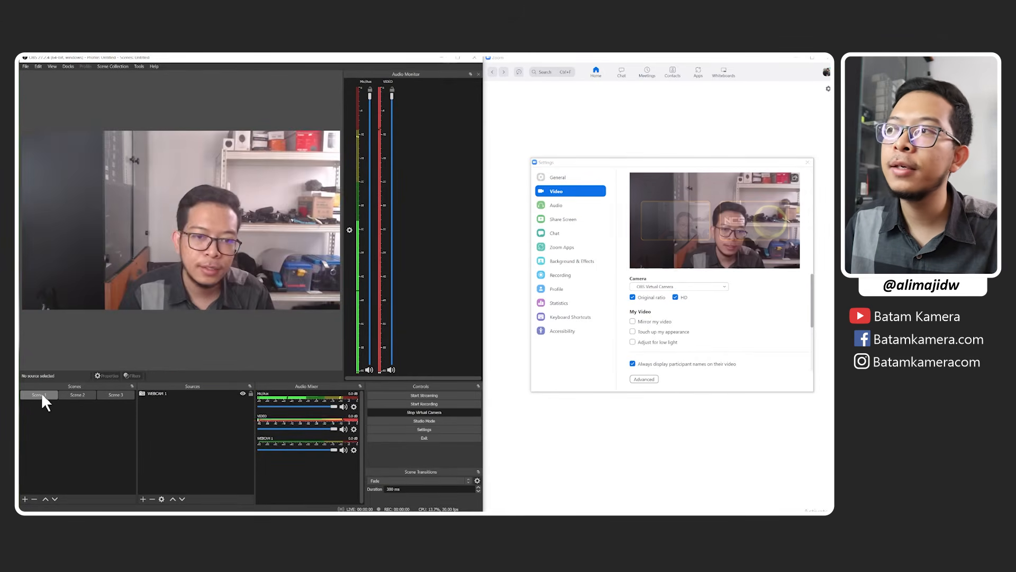
{"action": "left_click", "coordinate": [118, 394]}
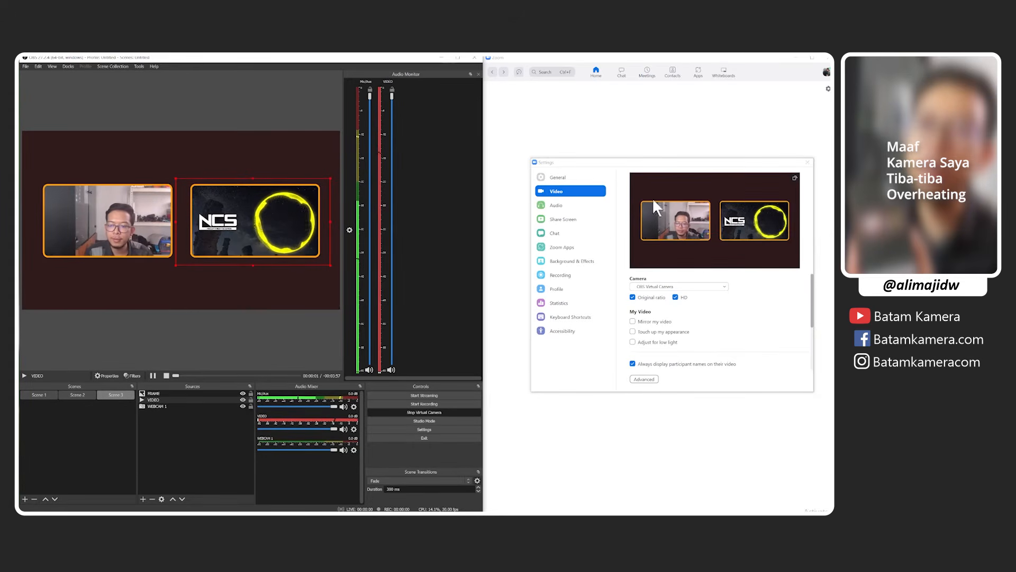
Review Zoom's general and audio settings, including the music and professional audio options, and close the settings window.
{"action": "left_click", "coordinate": [582, 178]}
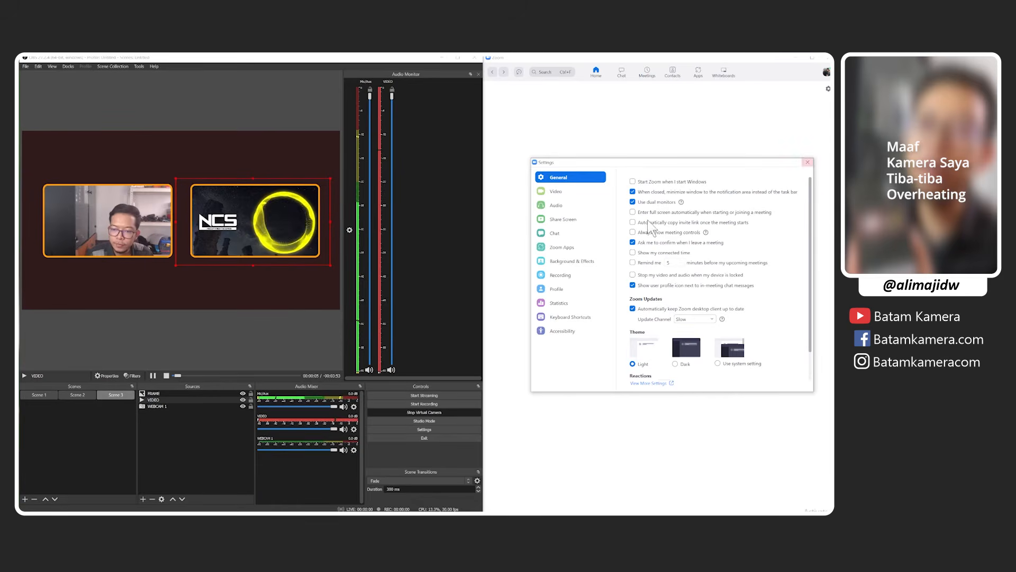
{"action": "left_click", "coordinate": [581, 207]}
{"action": "scroll", "coordinate": [740, 333], "scroll_direction": "down", "scroll_amount": 2}
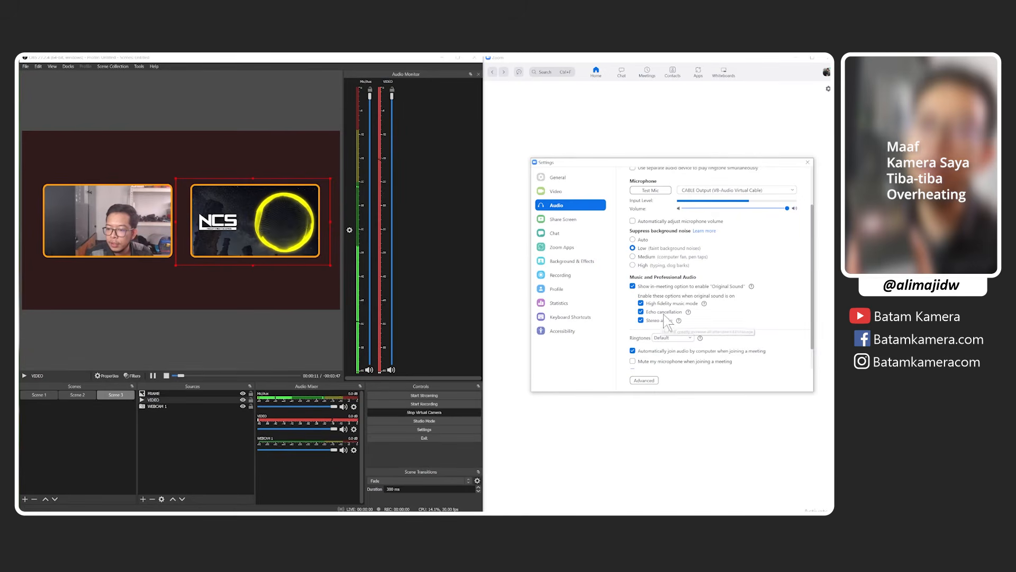
{"action": "left_click", "coordinate": [808, 162]}
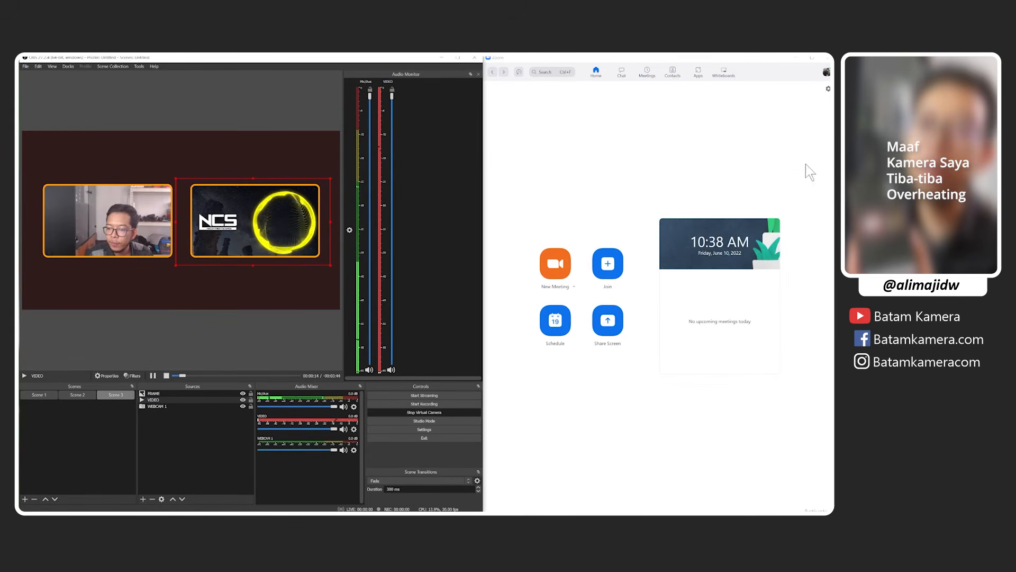
Start a new Zoom meeting, reposition its window, and choose Speakers (Realtek High Definition Audio) as the speaker.
{"action": "left_click", "coordinate": [556, 267]}
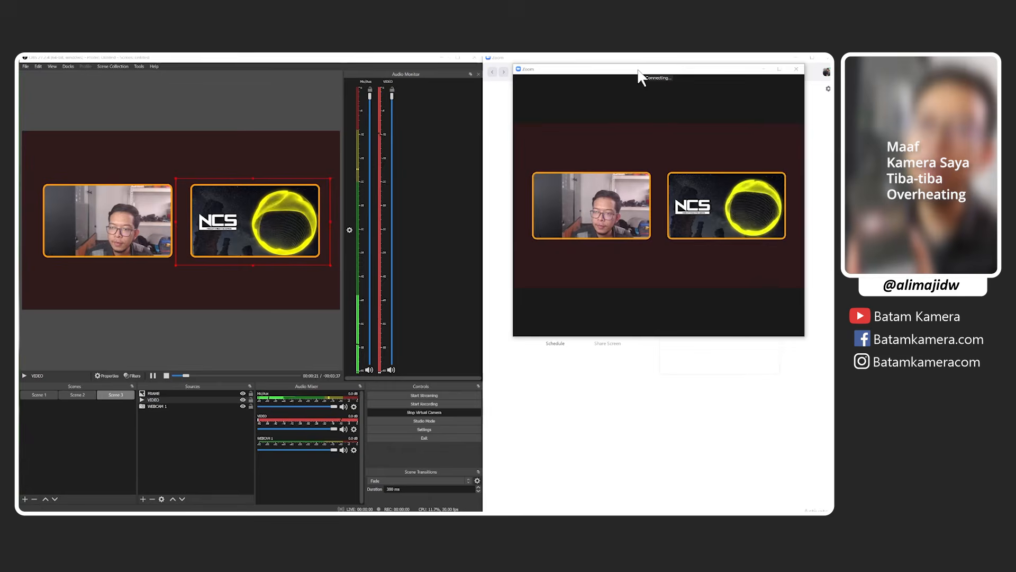
{"action": "left_click_drag", "start_coordinate": [633, 76], "coordinate": [603, 80]}
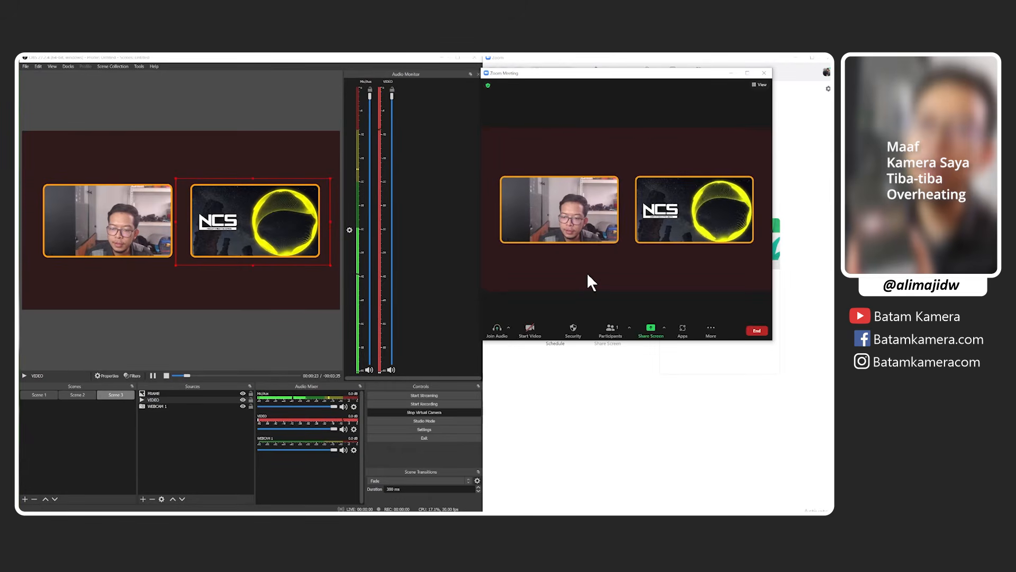
{"action": "left_click", "coordinate": [509, 328]}
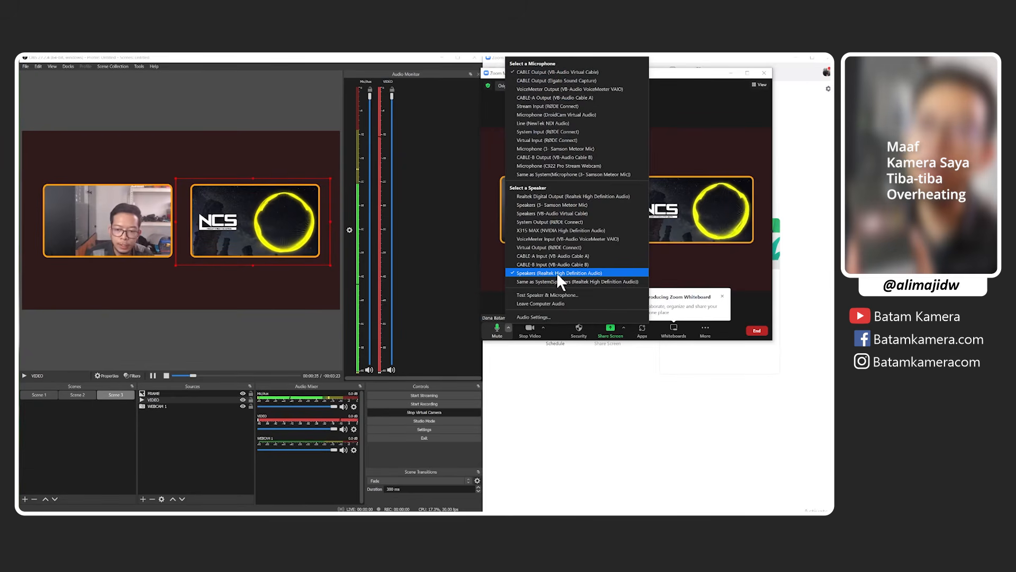
{"action": "left_click", "coordinate": [538, 273]}
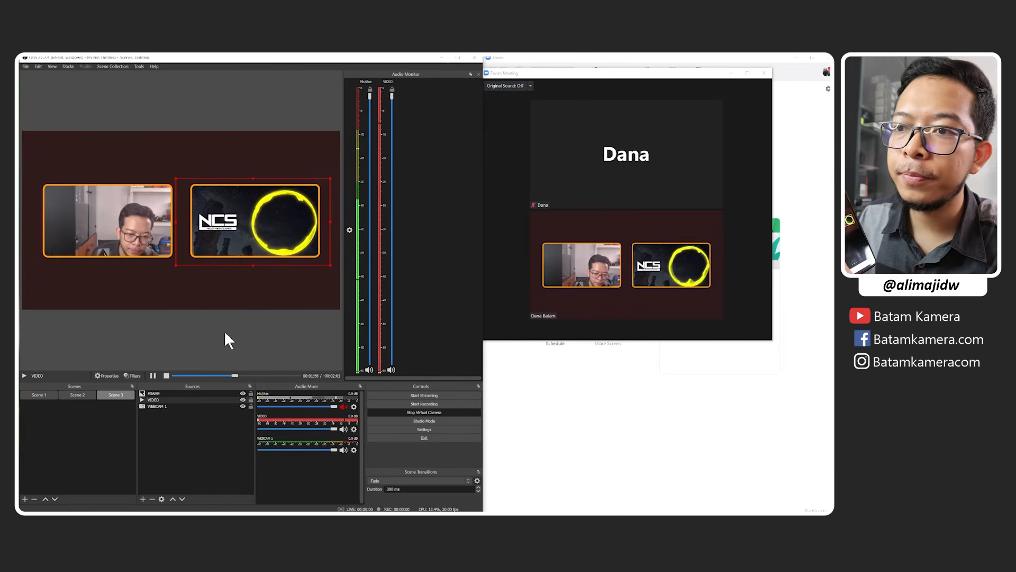
Mute the VIDEO source in the OBS audio mixer.
{"action": "left_click", "coordinate": [343, 429]}
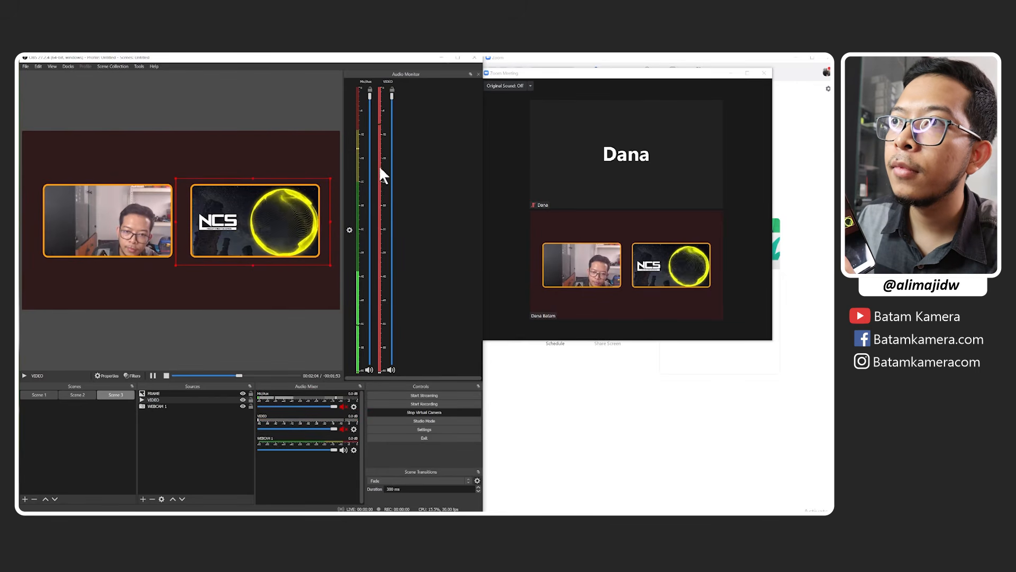
Lower the VIDEO source's volume almost to minimum, and unmute both VIDEO and Mic/Aux in the OBS audio mixer.
{"action": "left_click_drag", "start_coordinate": [391, 95], "coordinate": [391, 358]}
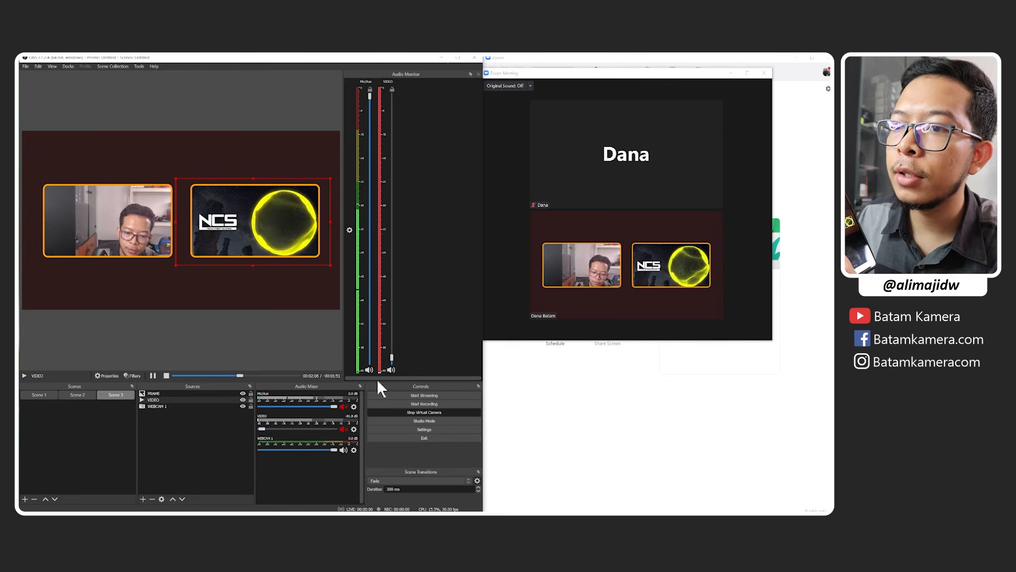
{"action": "left_click", "coordinate": [343, 429]}
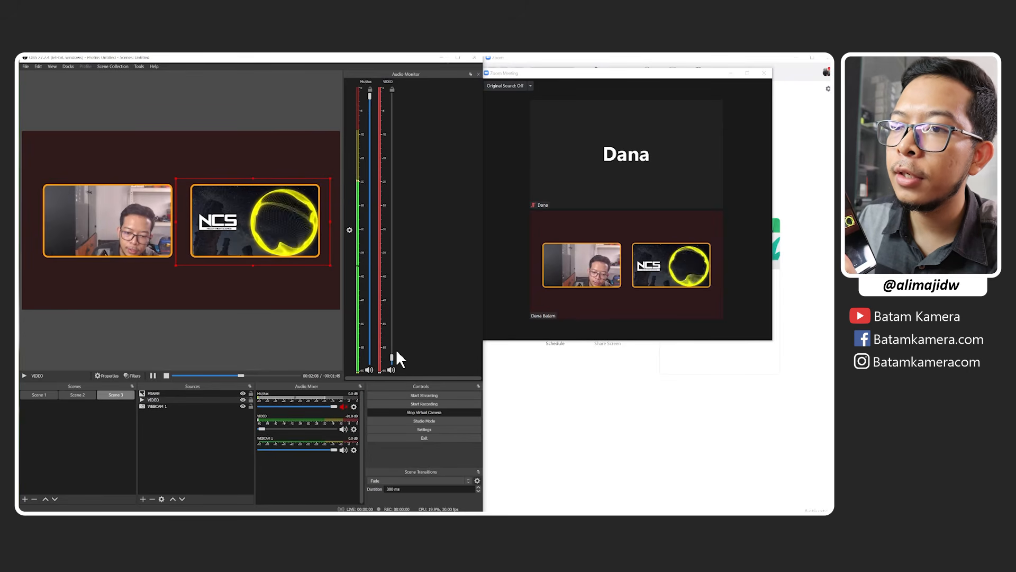
{"action": "left_click", "coordinate": [344, 406]}
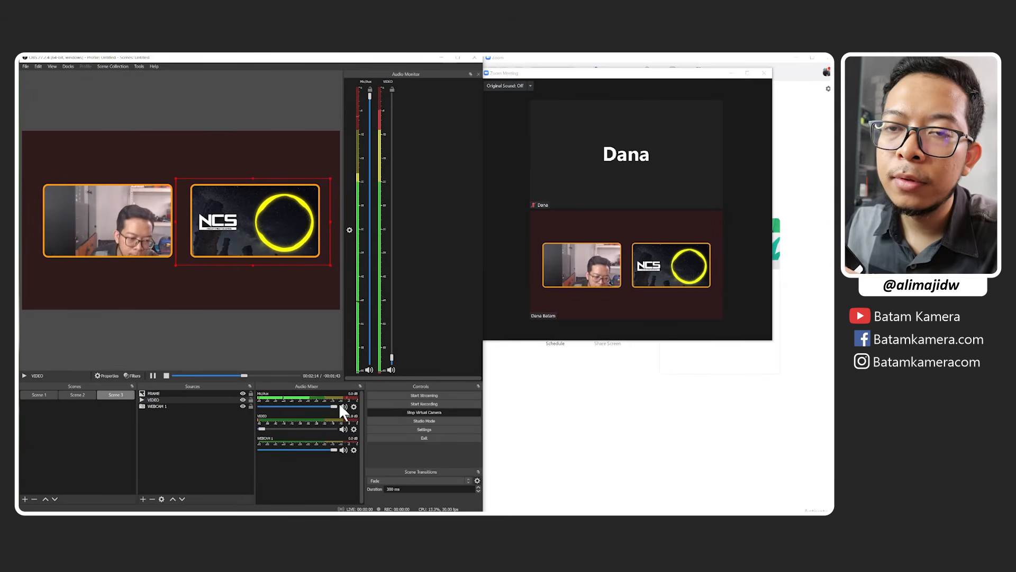
Mute Mic/Aux in the OBS audio mixer and lower its volume almost to minimum.
{"action": "left_click", "coordinate": [340, 407]}
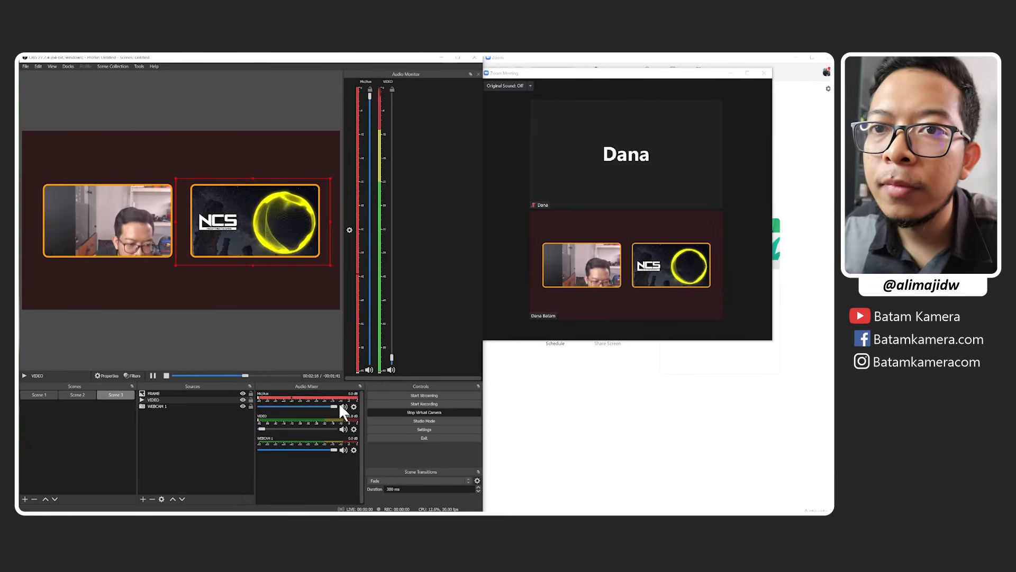
{"action": "left_click", "coordinate": [340, 406]}
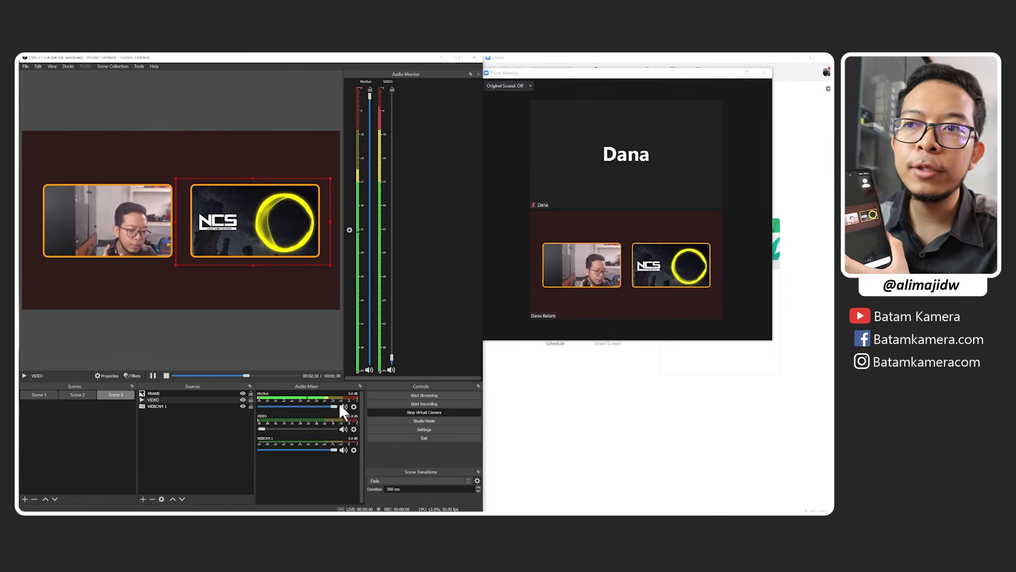
{"action": "left_click", "coordinate": [345, 406]}
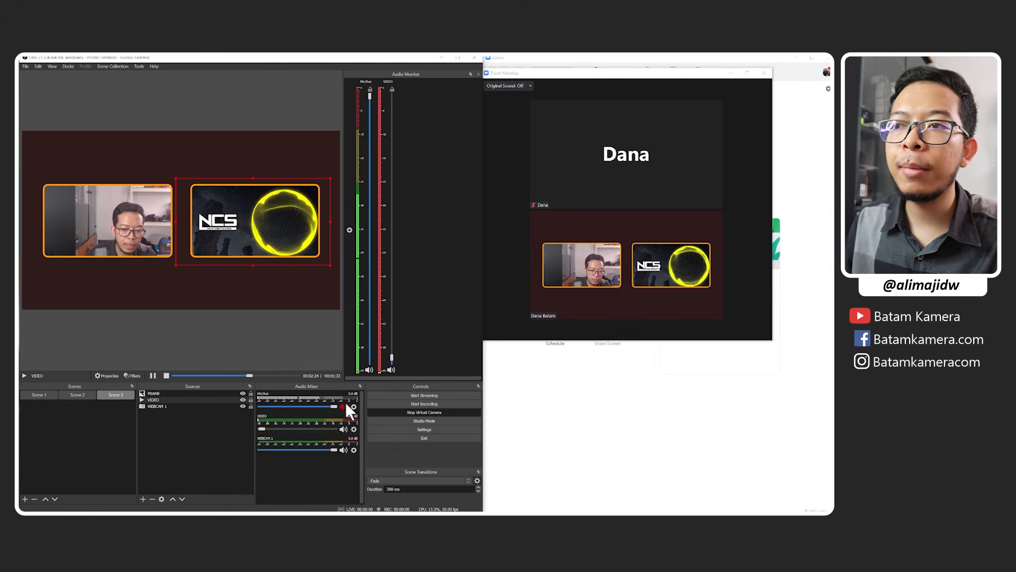
{"action": "left_click_drag", "start_coordinate": [333, 406], "coordinate": [262, 417]}
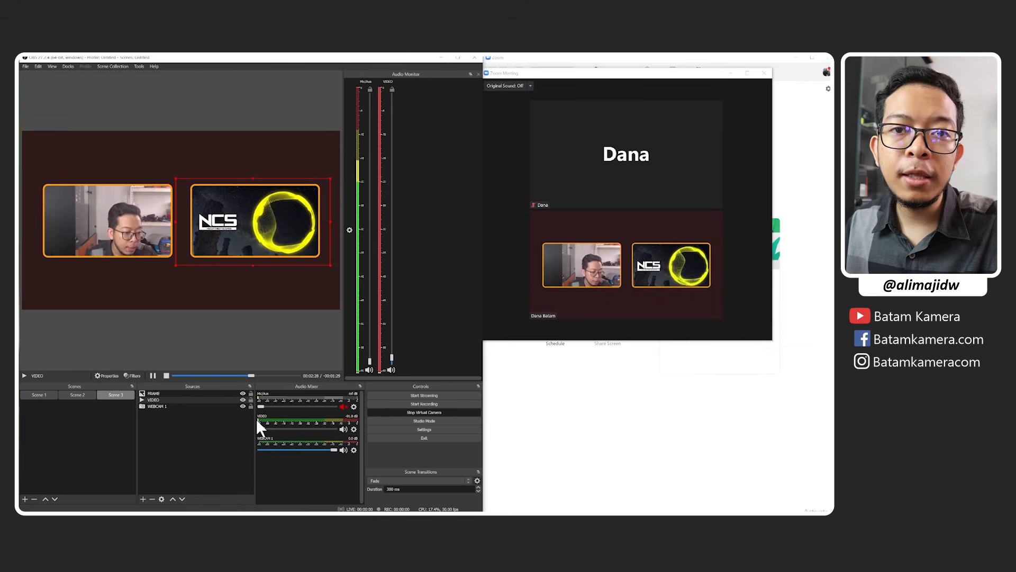